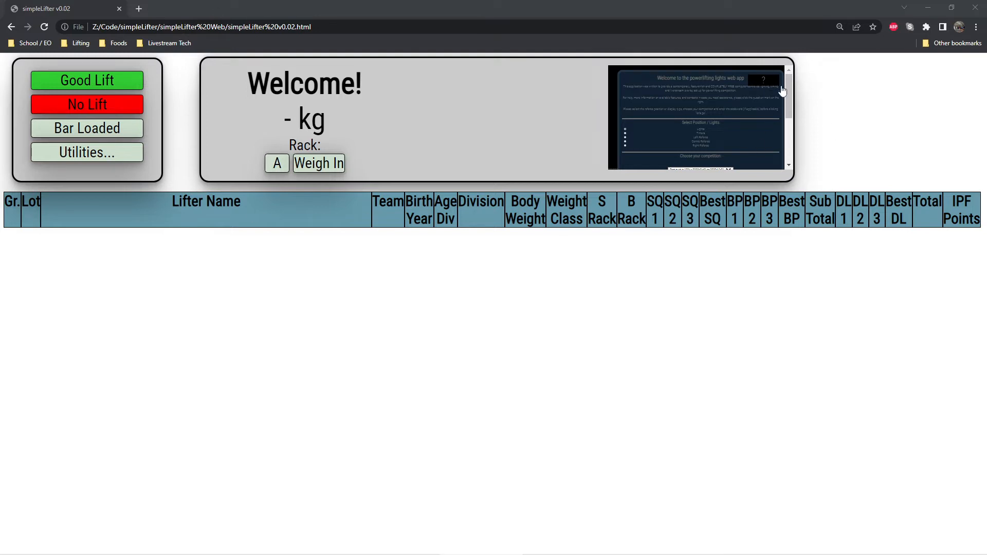
Sign in to the preselected test competition in the embedded lights app with the competition password.
scroll(787, 112, down, 1)
scroll(793, 97, down, 2)
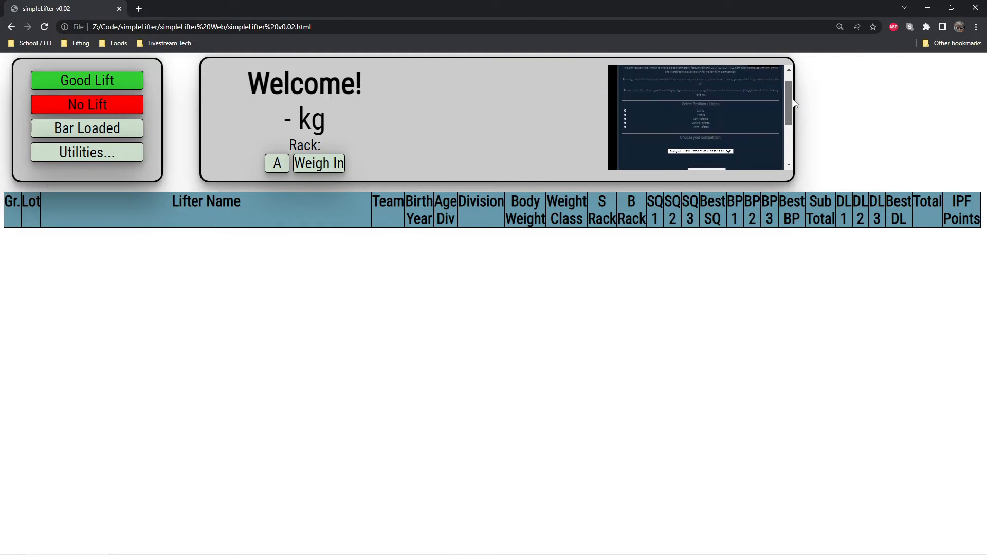
scroll(779, 124, down, 1)
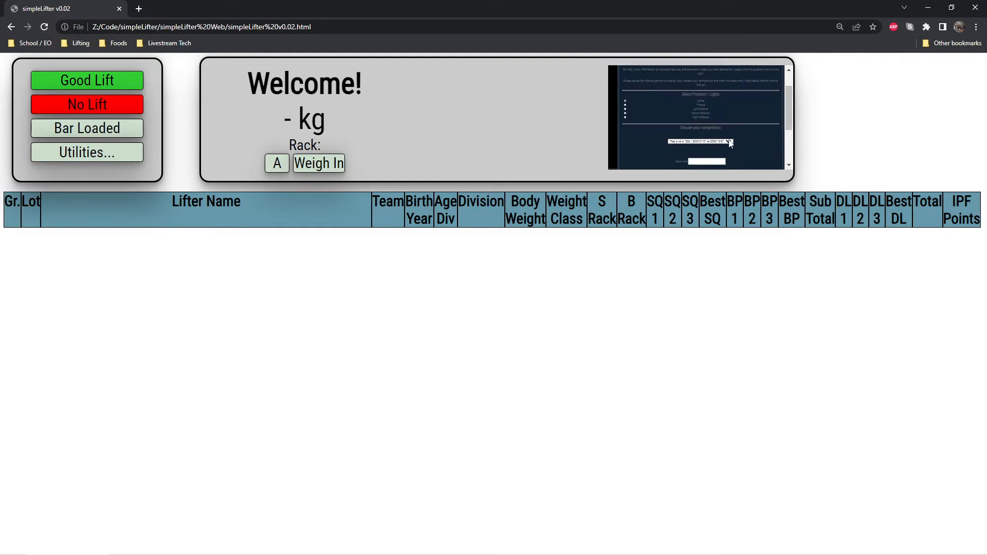
click(719, 159)
scroll(740, 135, down, 2)
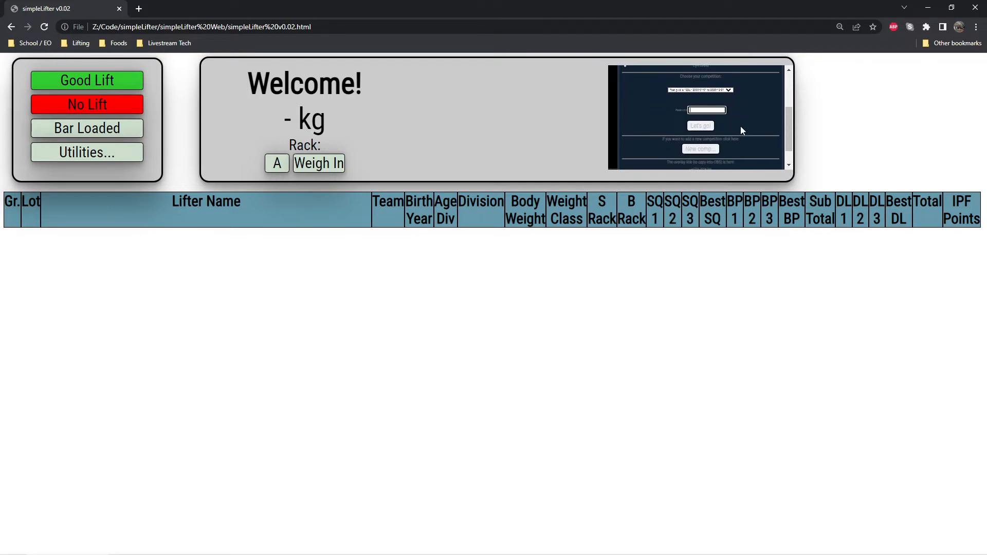
text(1234)
click(703, 129)
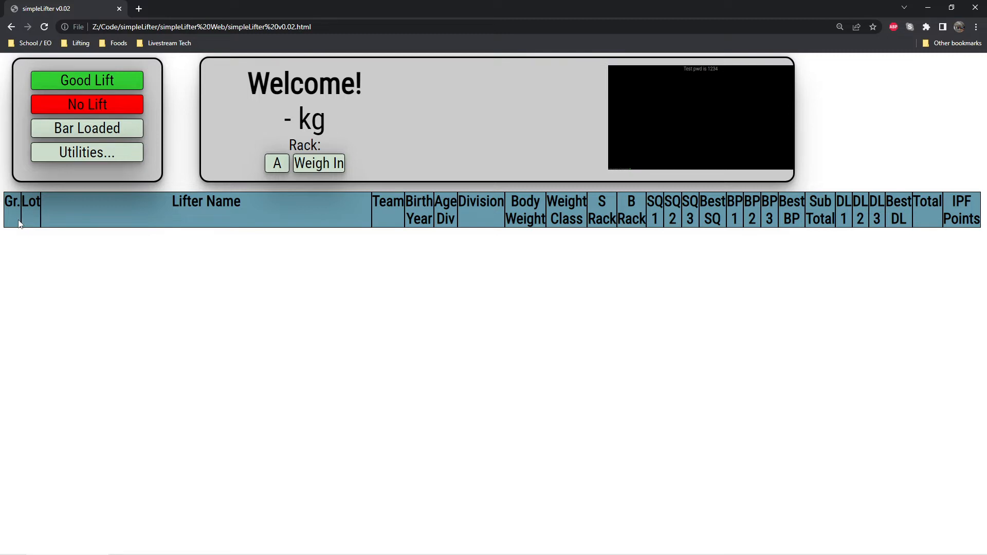
Set up a new competition with 5 lifters.
click(105, 155)
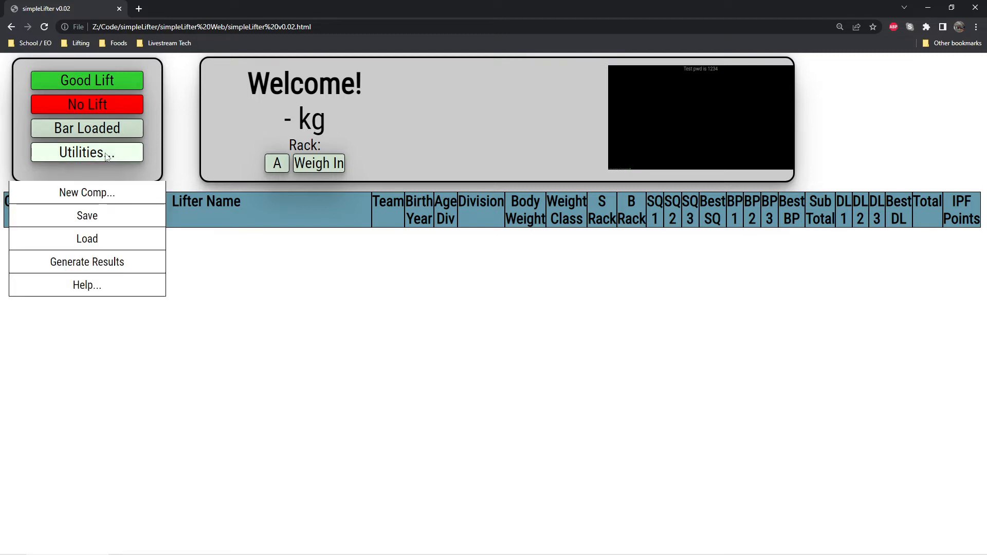
click(92, 196)
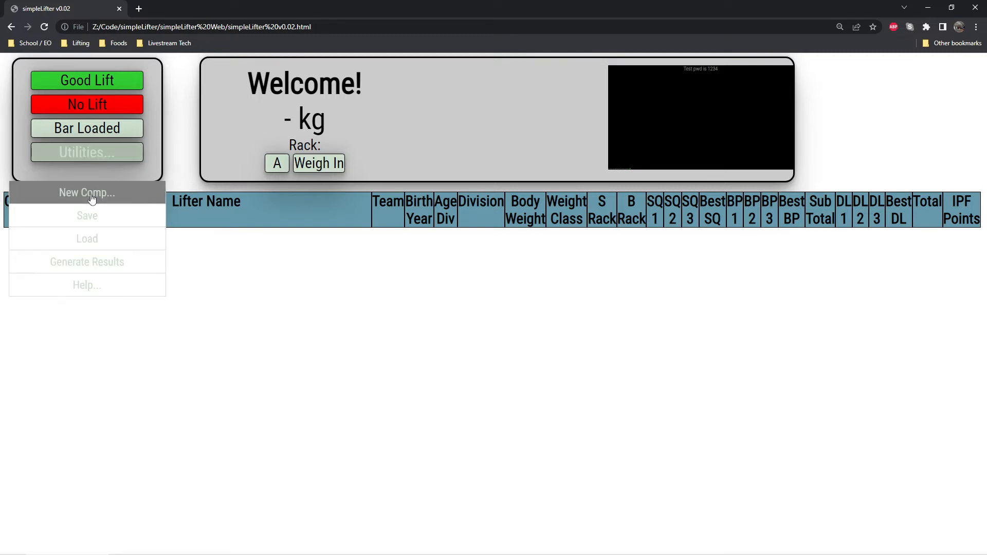
click(518, 294)
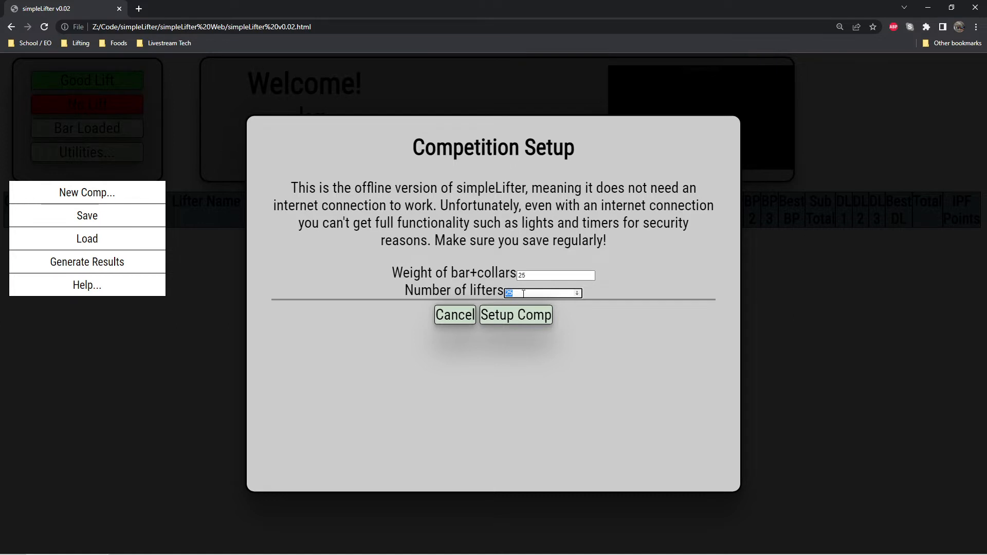
text(5)
click(523, 322)
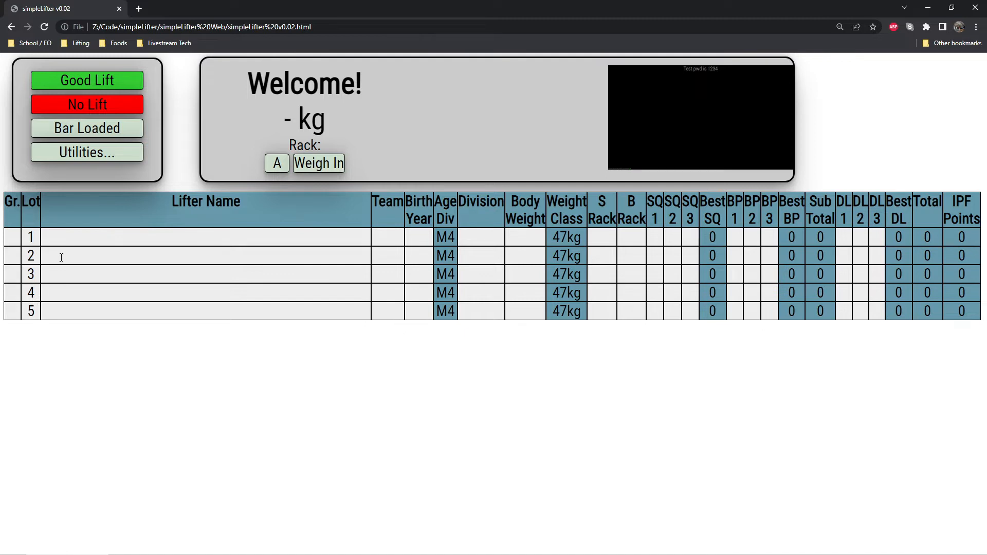
Assign all five lifters to group A.
click(13, 237)
text(A)
click(14, 256)
text(A)
click(13, 274)
text(A)
click(13, 292)
text(A)
click(13, 311)
text(A)
key(Tab)
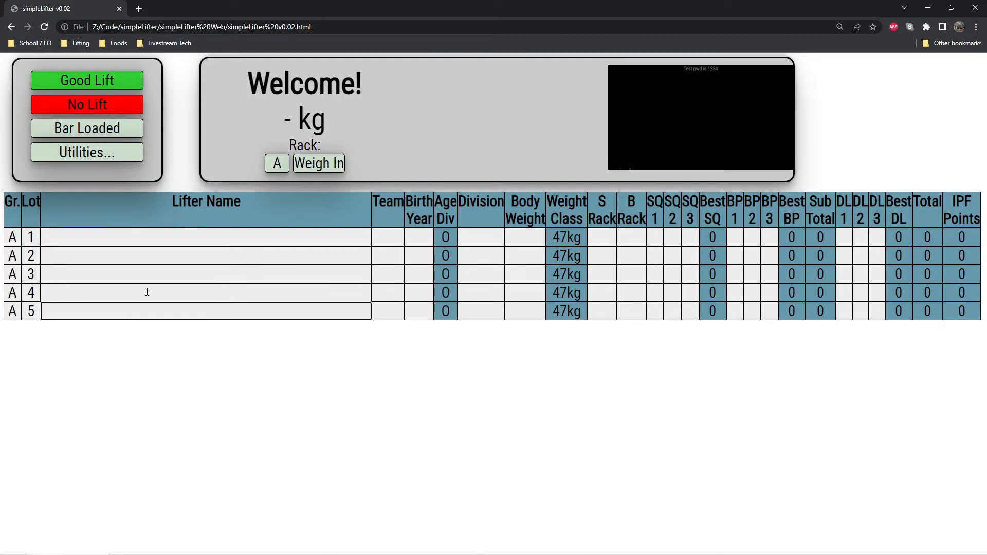
Enter the lifter names: "This is cool" for lot 1, lifter names for lots 2 and 3, "I dunno" for lot 4, "Choosing Names" for lot 5.
click(144, 237)
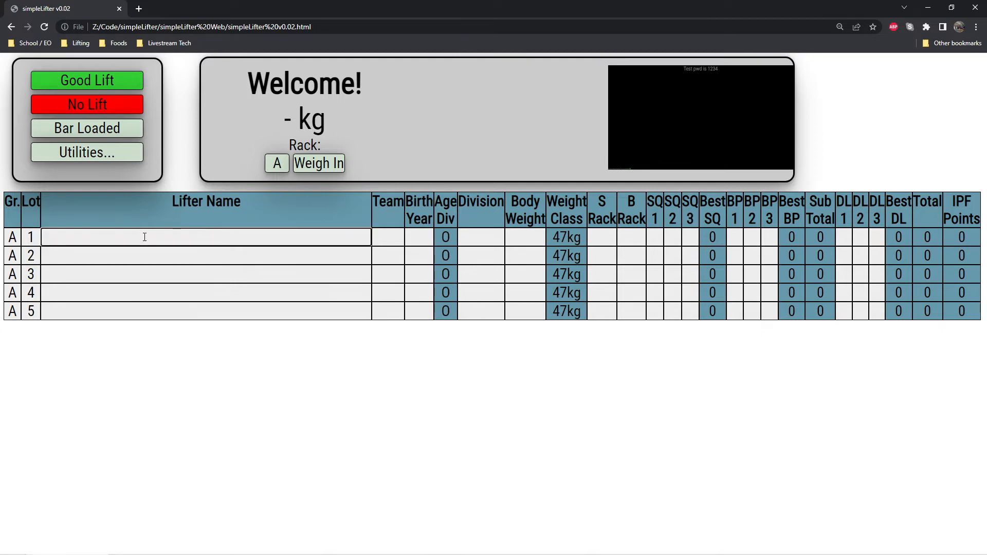
text(This is cool)
key(Return)
key(Return)
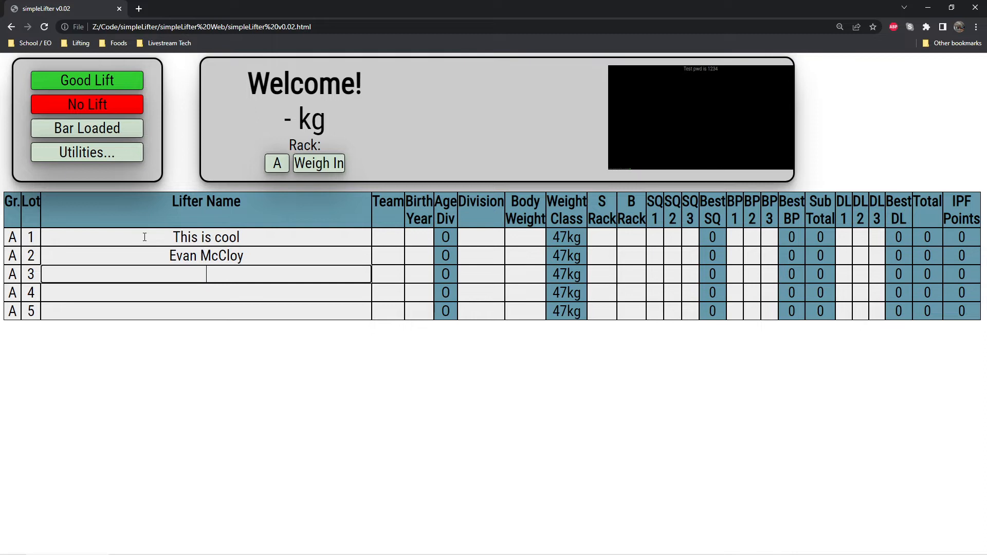
text(Not Evan)
key(Return)
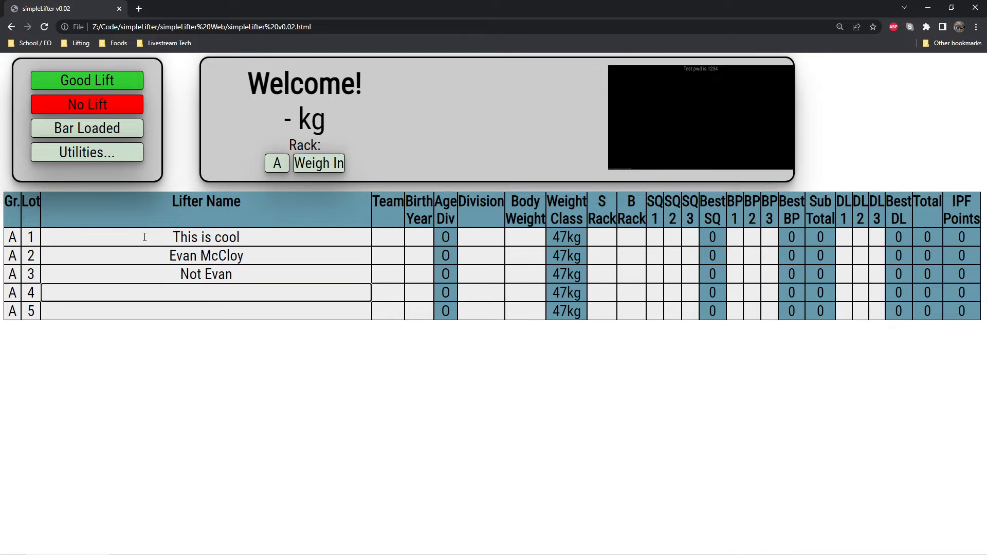
text(I dunno)
key(Return)
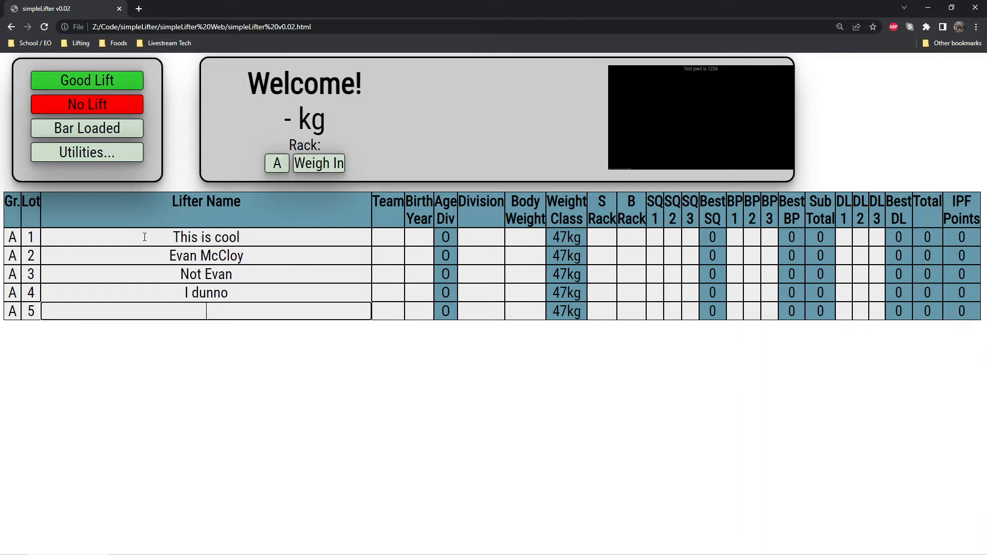
text(Choosing Names)
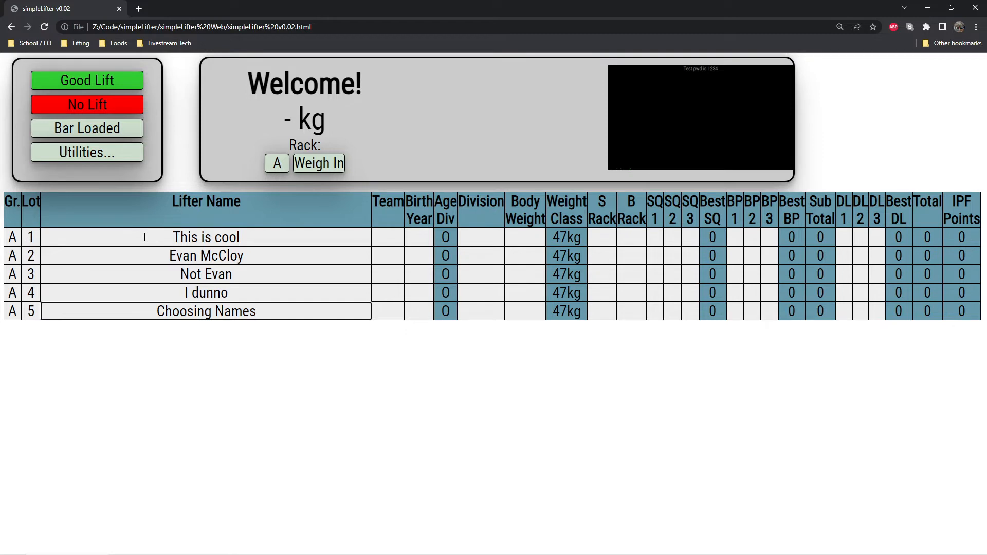
Enter a birth year for each of the five lifters, spaced ten years apart from oldest to youngest.
click(425, 241)
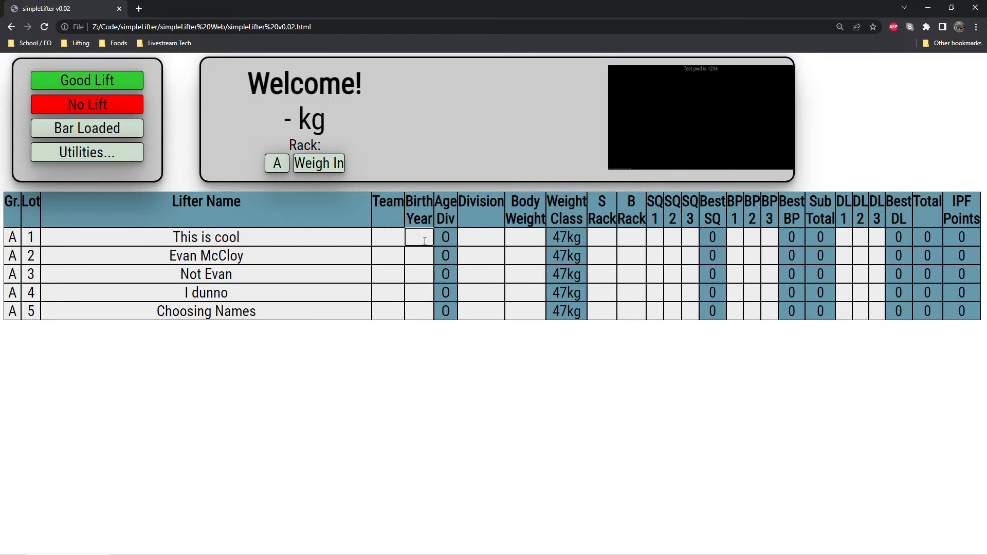
text(1967)
key(Return)
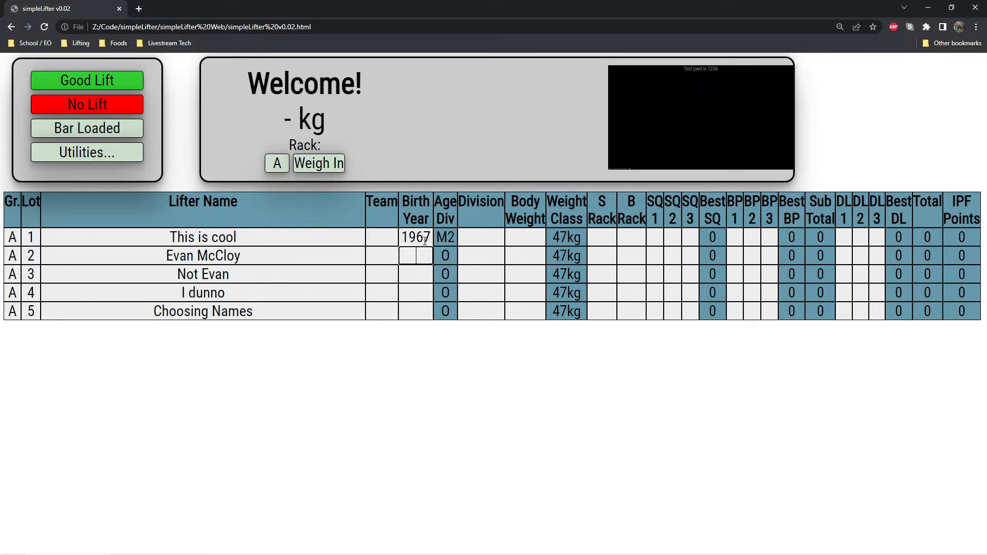
text(1677)
key(Return)
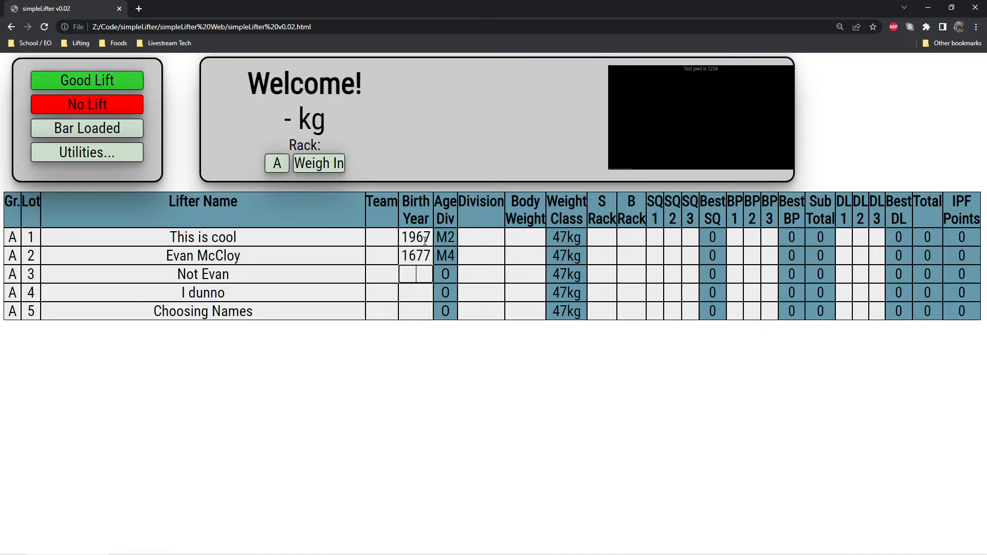
key(Up)
text(1977)
key(Return)
text(1987)
key(Return)
text(1997)
key(Return)
text(2007)
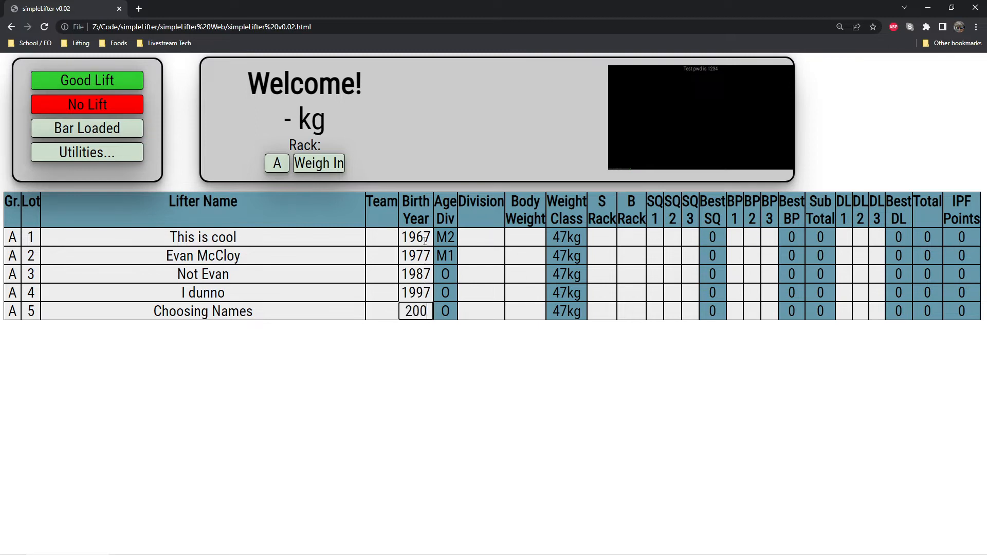
key(Return)
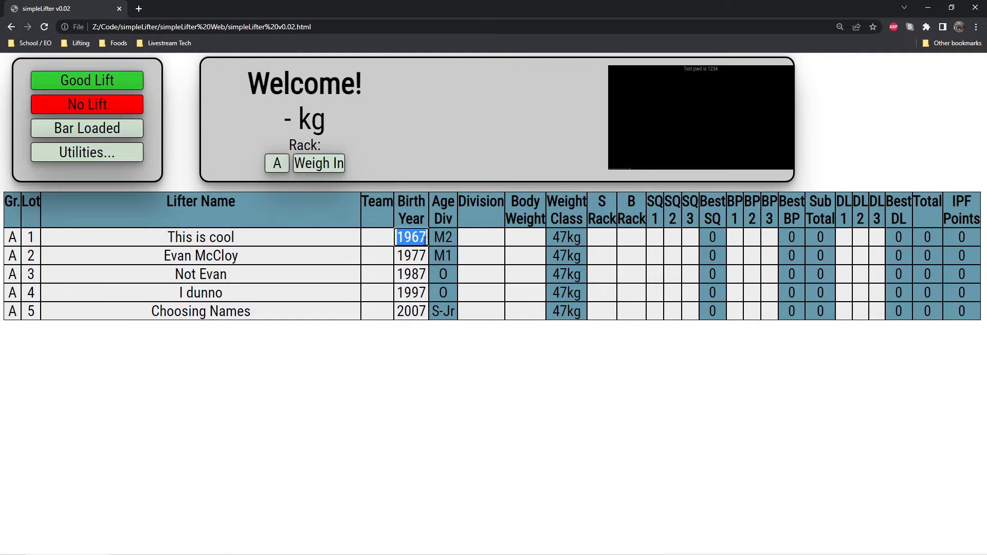
key(Return)
key(Return)
key(Return)
key(Return)
key(Return)
Set the division to M-CL-PL for lots 1, 3, 4 and 5 and to M-CL-BP for lot 2.
click(484, 242)
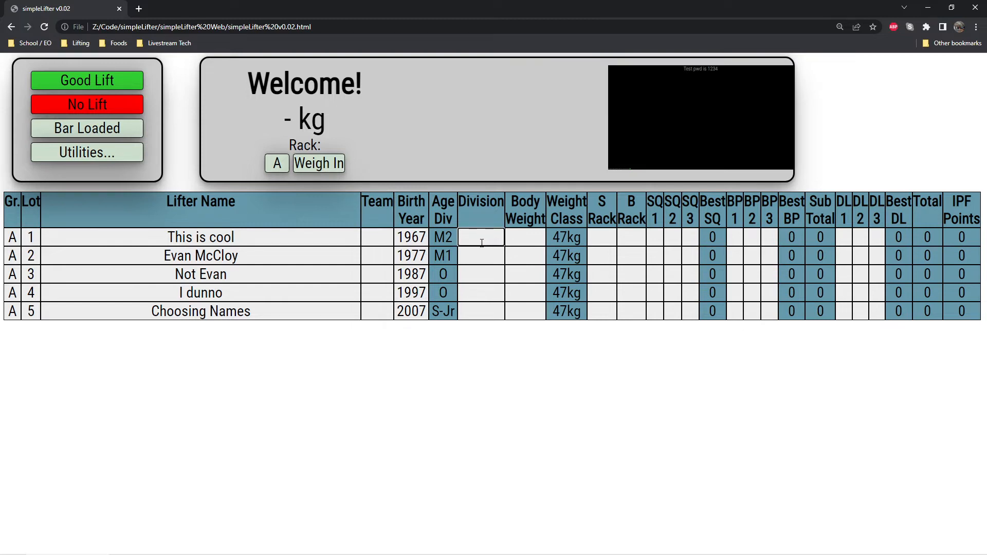
text(F)
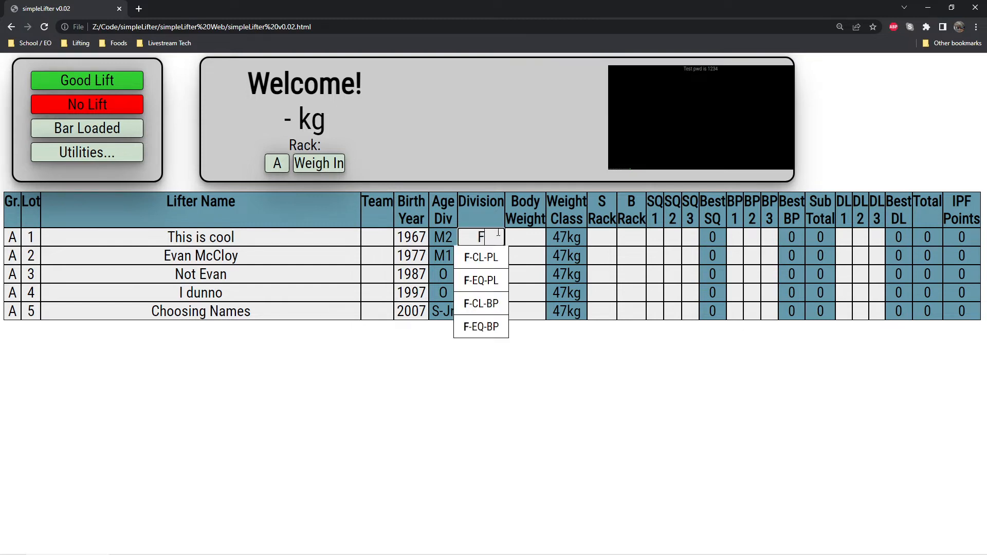
key(BackSpace)
text(M)
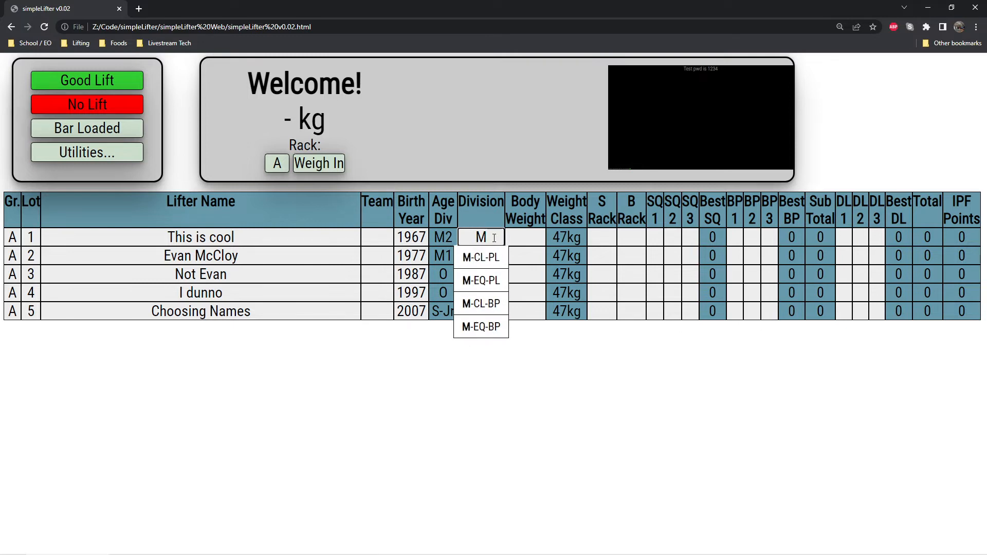
click(487, 265)
text(M)
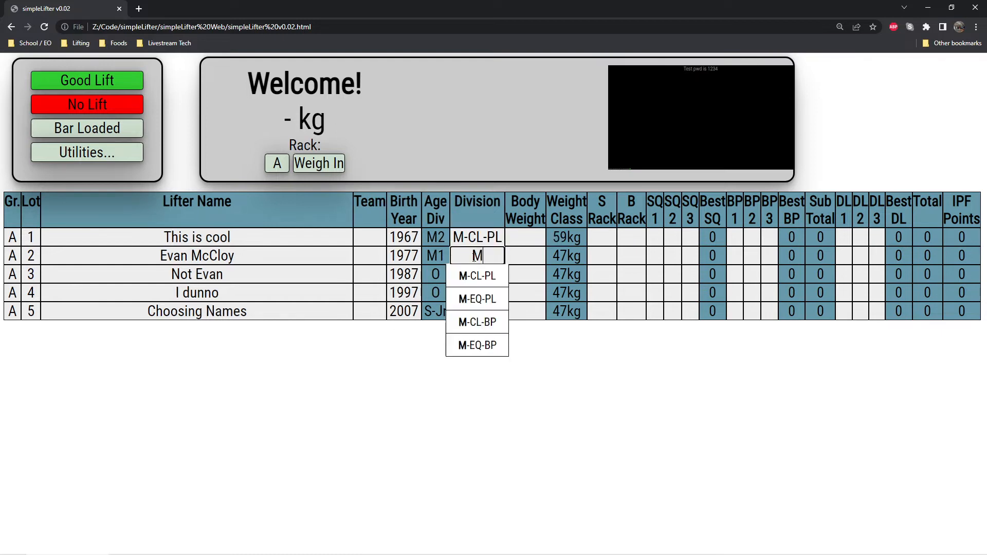
click(487, 322)
text(M)
click(474, 293)
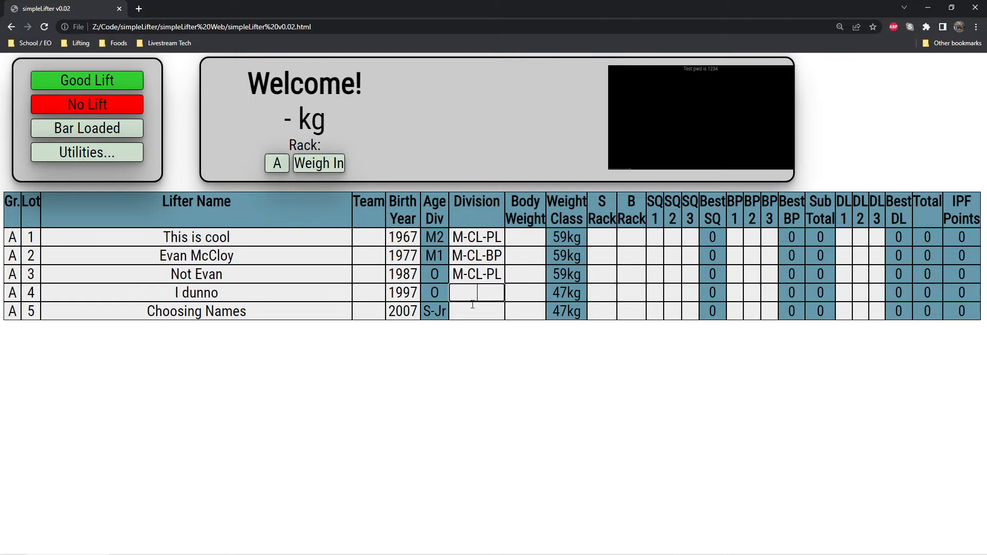
text(M)
click(477, 310)
text(M)
click(476, 331)
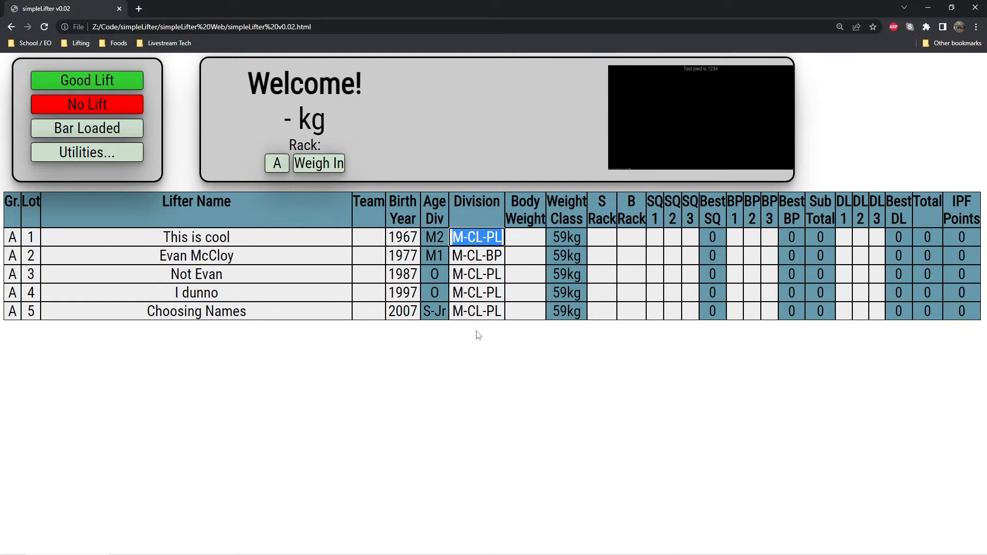
Enter body weights of 55, 65, 75, 85 and 95 for lots 1 to 5.
click(535, 249)
click(535, 238)
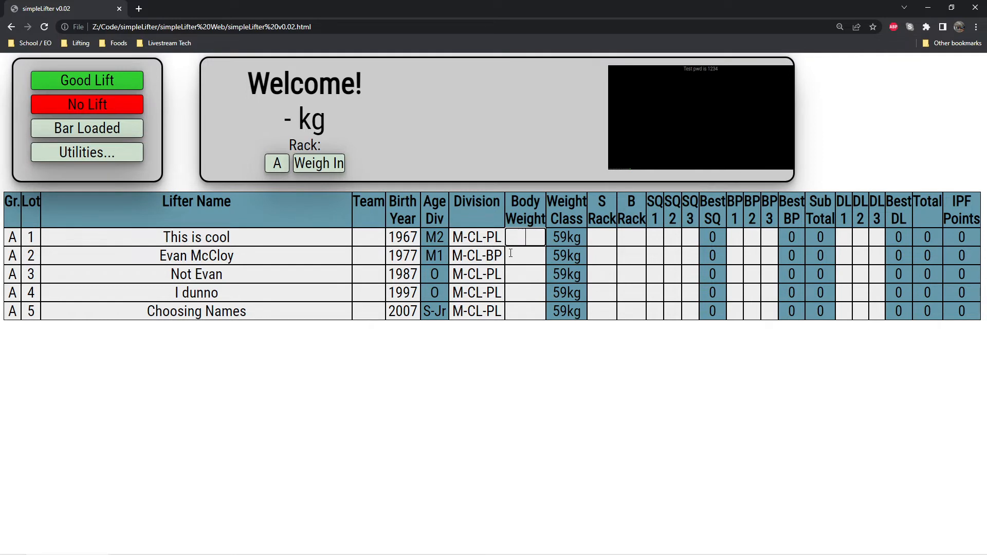
text(55)
click(532, 259)
text(65)
click(531, 277)
text(75)
click(532, 289)
text(85)
click(528, 315)
text(96)
key(BackSpace)
text(5)
click(560, 350)
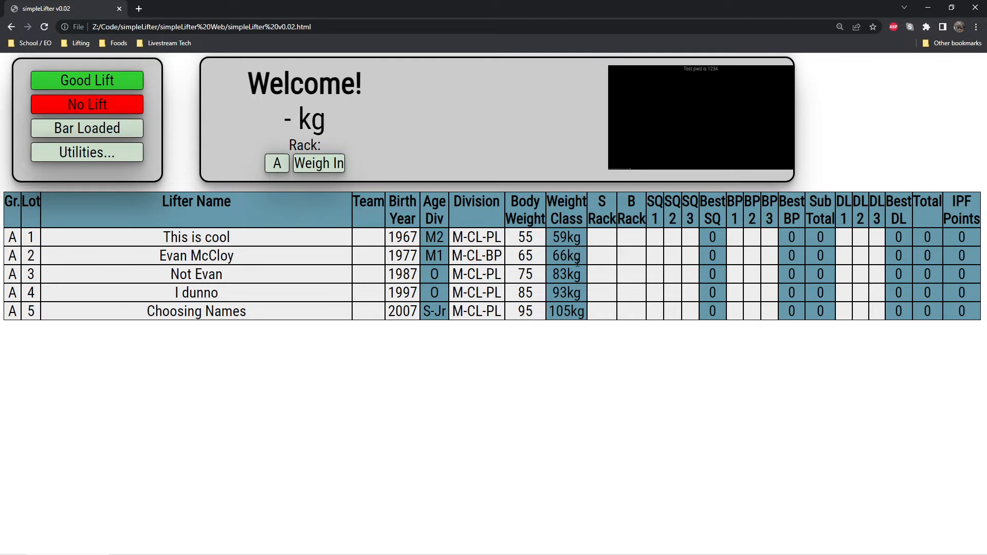
Set the body weight of lots 1 to 4 to 95.
double_click(538, 239)
text(95)
double_click(535, 254)
text(95)
double_click(538, 274)
text(95)
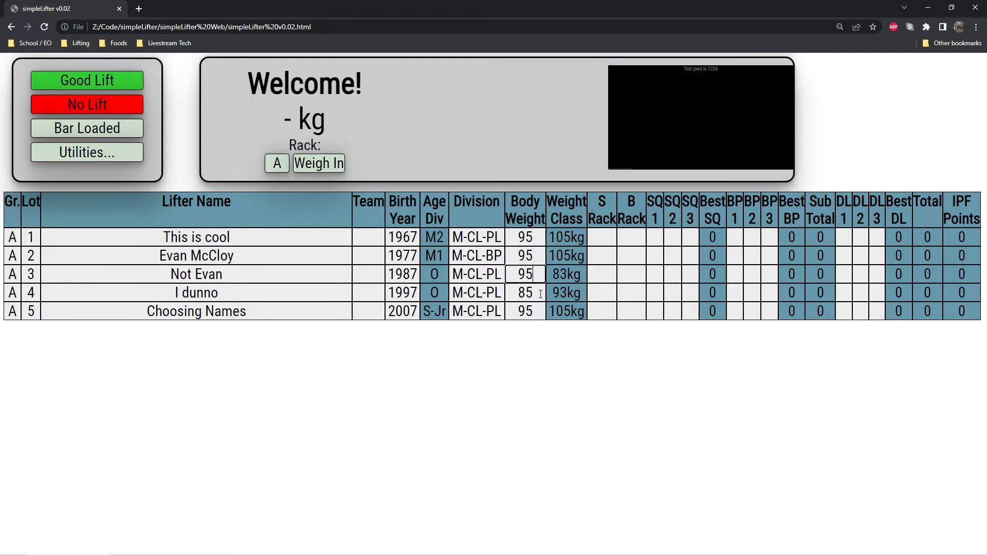
double_click(539, 293)
text(95)
click(568, 352)
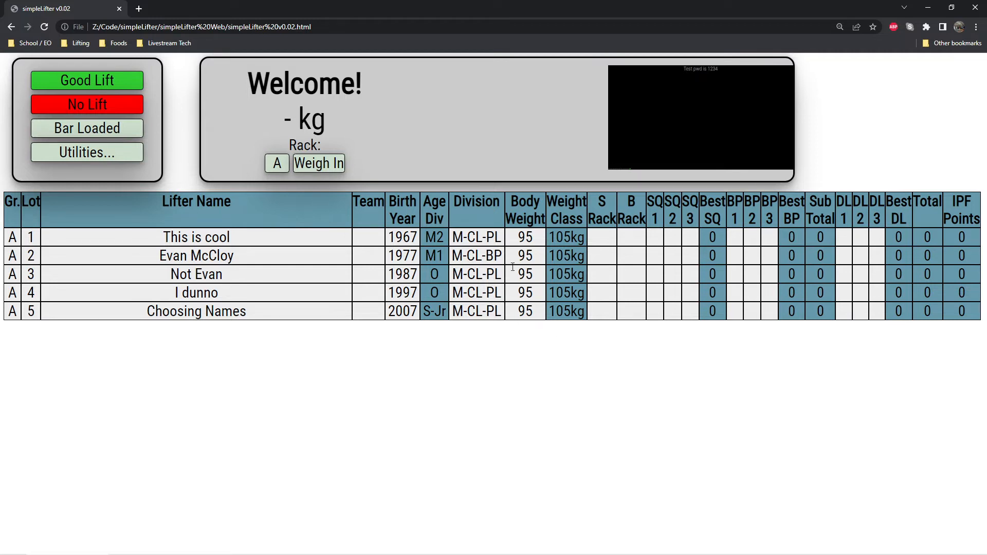
Set the squat and bench rack heights to 5 for all five lifters.
click(609, 231)
text(5	5	5	5	5	5	5	5	5	5)
key(Tab)
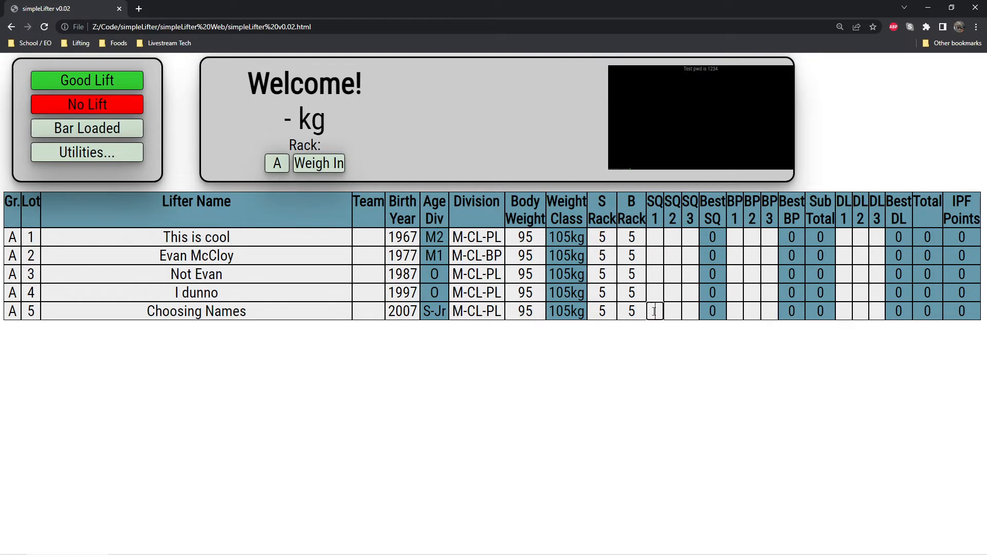
Enter first squat attempts of 100, 120, 140, 150 and 160 for lots 1 to 5.
click(660, 241)
text(100)
key(Return)
text(120)
key(Return)
text(140)
key(Return)
text(150)
key(Return)
text(160)
key(Return)
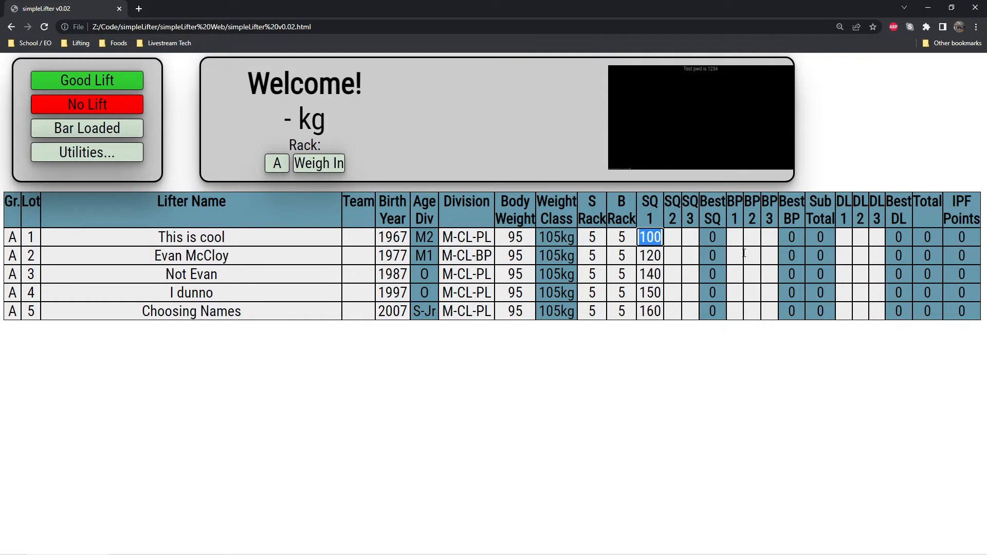
Enter first bench press attempts of 120, 250, 130, 140 and 150 for lots 1 to 5.
click(735, 234)
text(120)
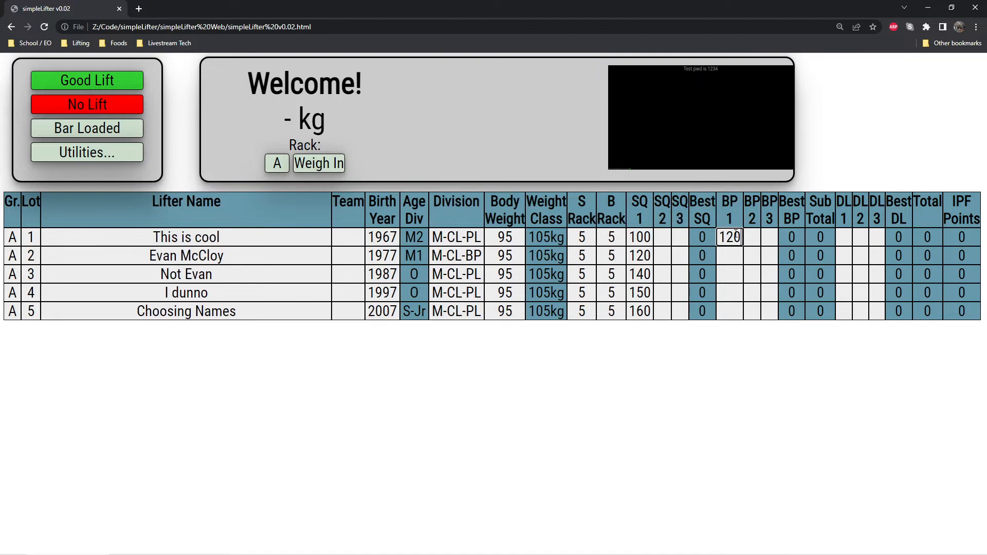
key(Return)
text(250)
key(Return)
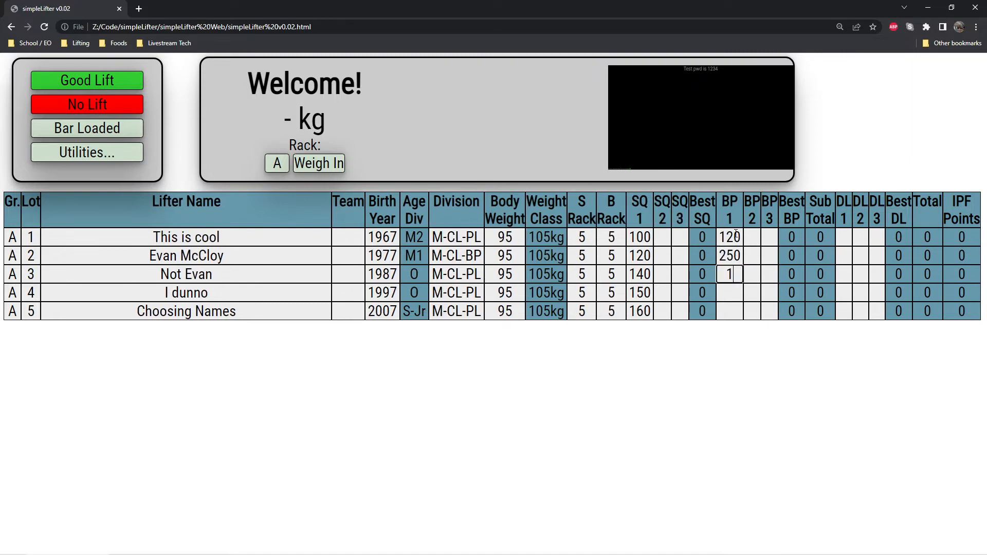
text(130)
key(Return)
text(140)
key(Return)
text(150)
key(Return)
Clear the first squat attempt of the bench-only lifter in lot 2.
click(844, 237)
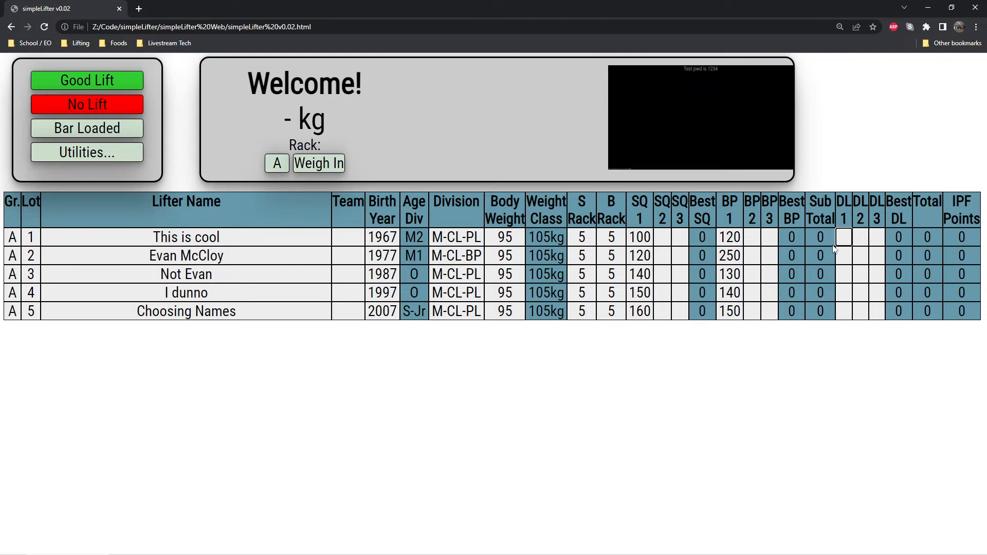
double_click(647, 257)
key(BackSpace)
Enter first deadlift attempts of 210, 230, 250 and 270 for lots 1, 3, 4 and 5, leaving lot 2 blank.
click(848, 240)
text(210)
key(Return)
key(Return)
text(230)
key(Return)
text(250)
key(Return)
text(5)
key(BackSpace)
text(270)
key(Return)
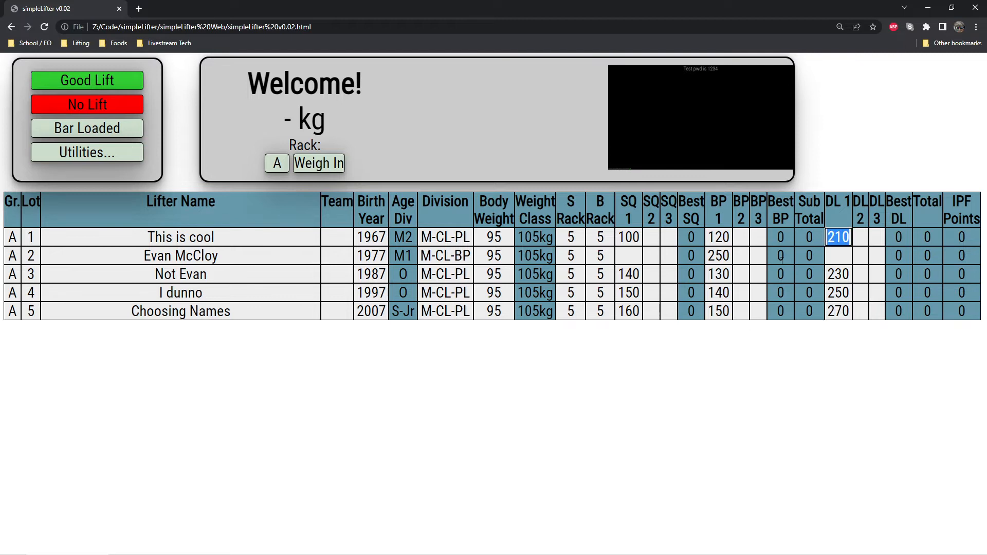
Keep group A and switch the competition from weigh-in to the first squat round, SQ-1.
click(580, 443)
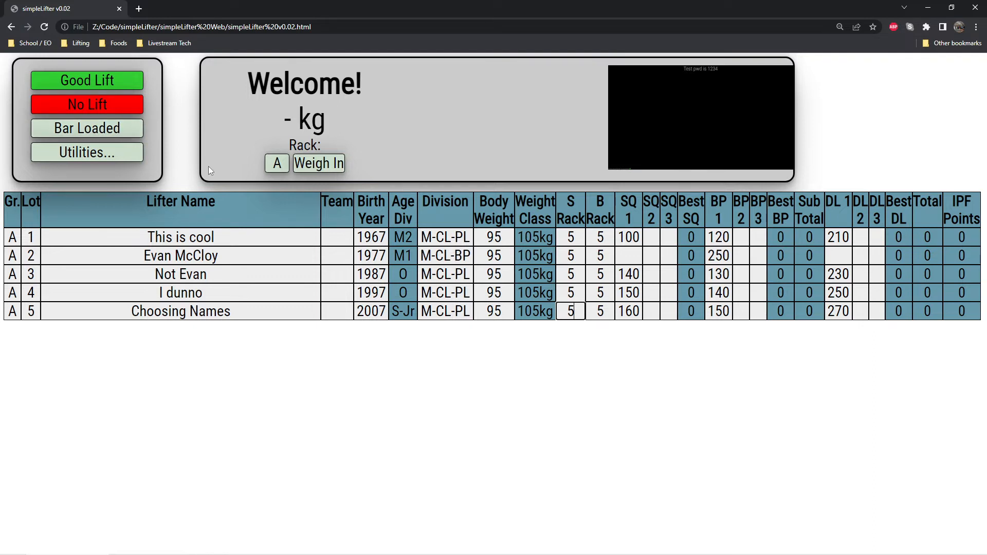
click(287, 170)
click(280, 169)
click(278, 168)
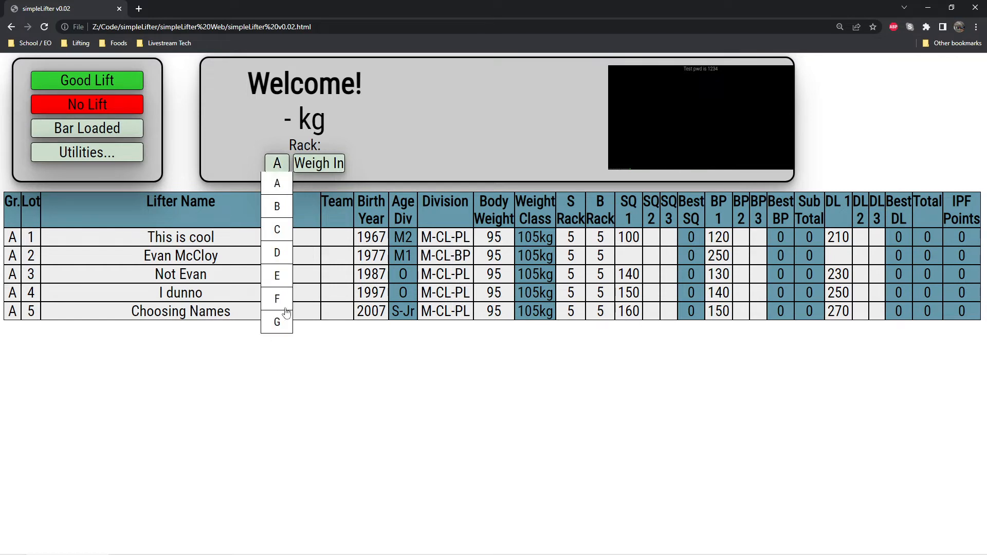
click(277, 163)
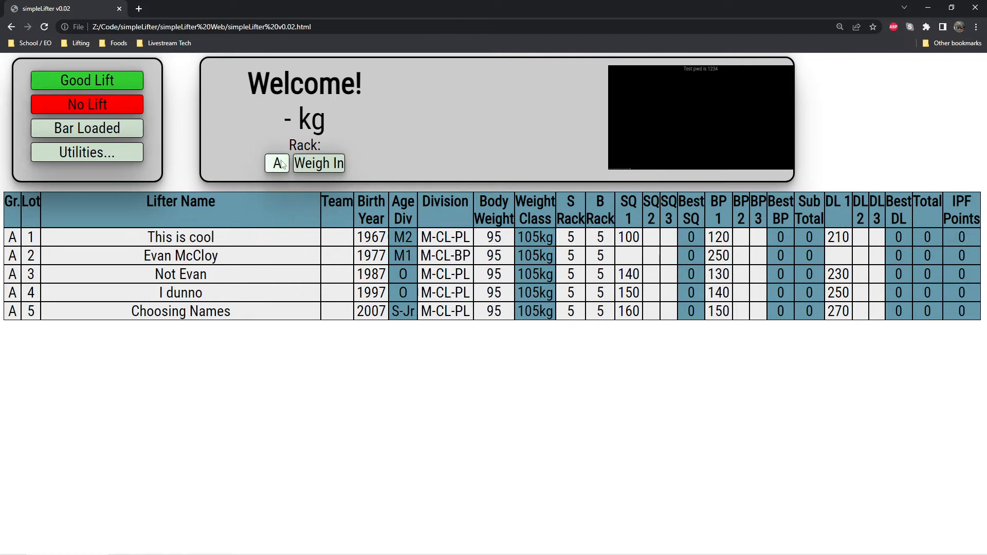
click(328, 168)
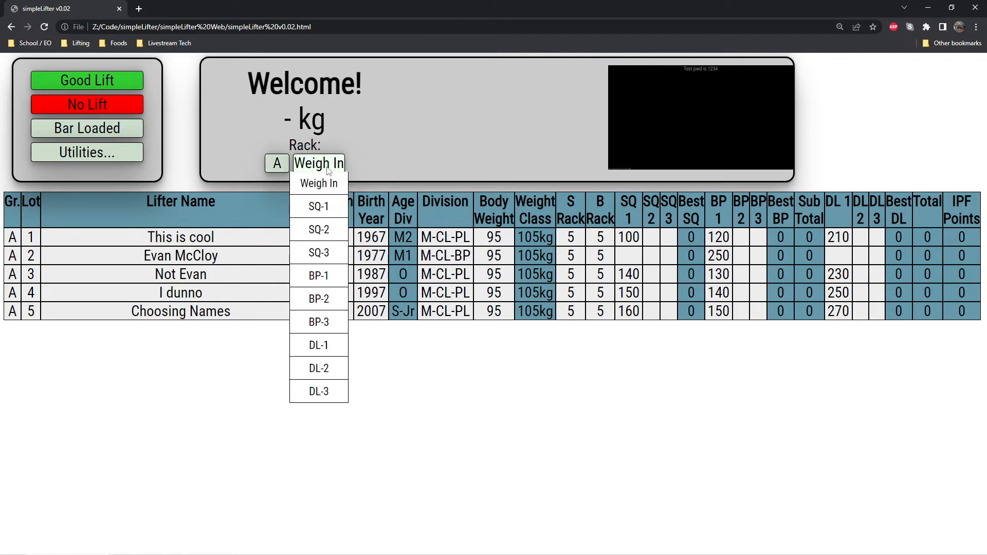
click(325, 208)
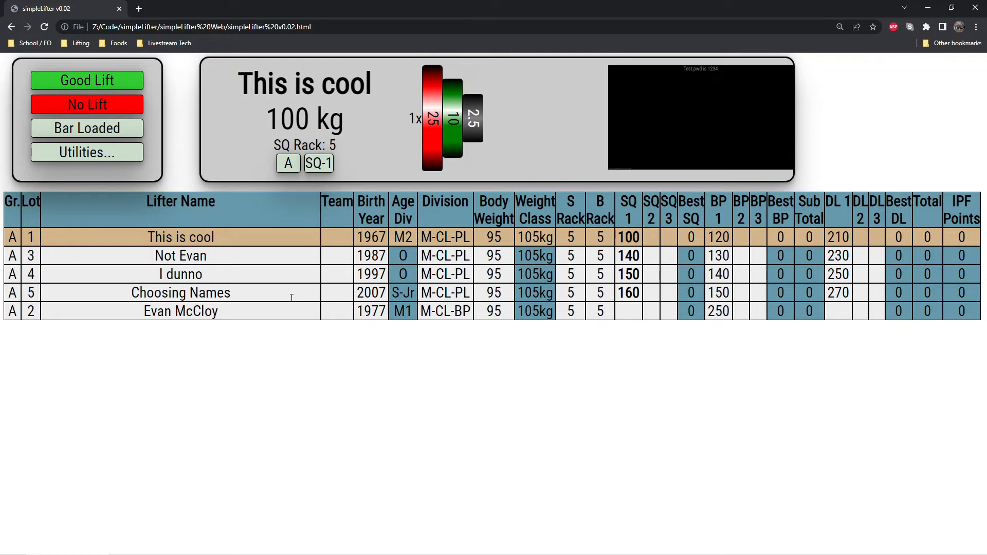
Enter a first squat attempt of 120 for lot 2 and save the competition.
click(629, 312)
text(120)
key(Return)
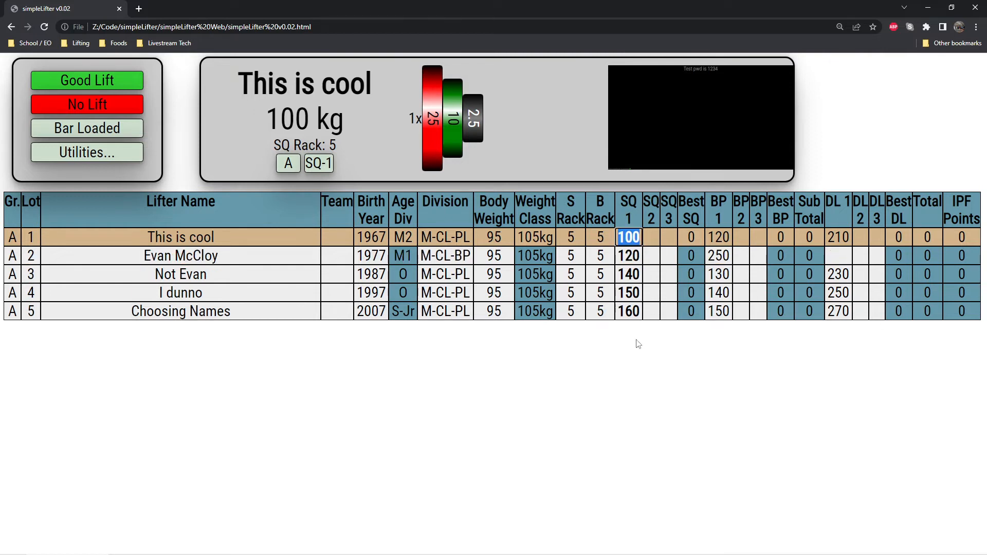
click(105, 156)
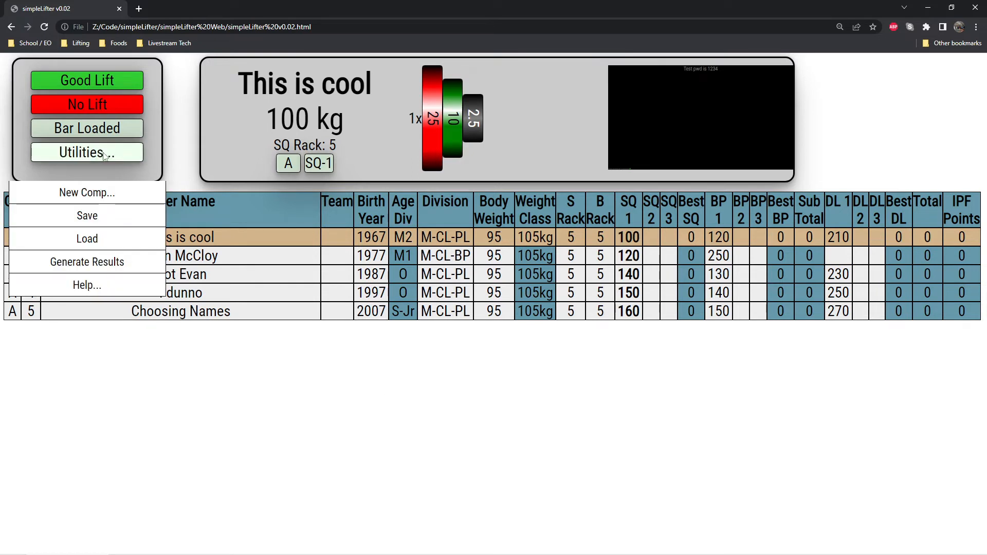
click(114, 222)
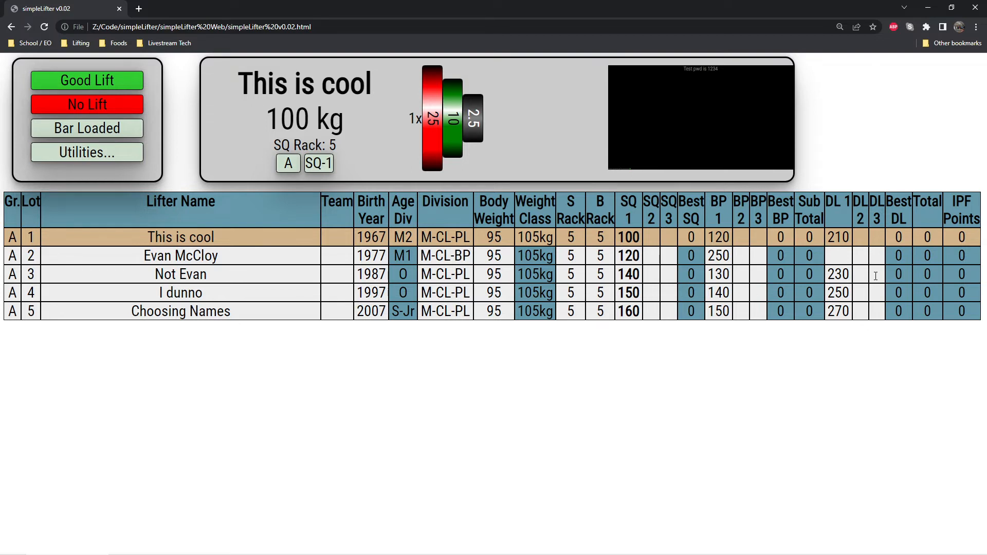
Enter second squat attempts of 130 for lot 1 and 131 for lot 2.
click(655, 238)
text(130)
key(Return)
text(131)
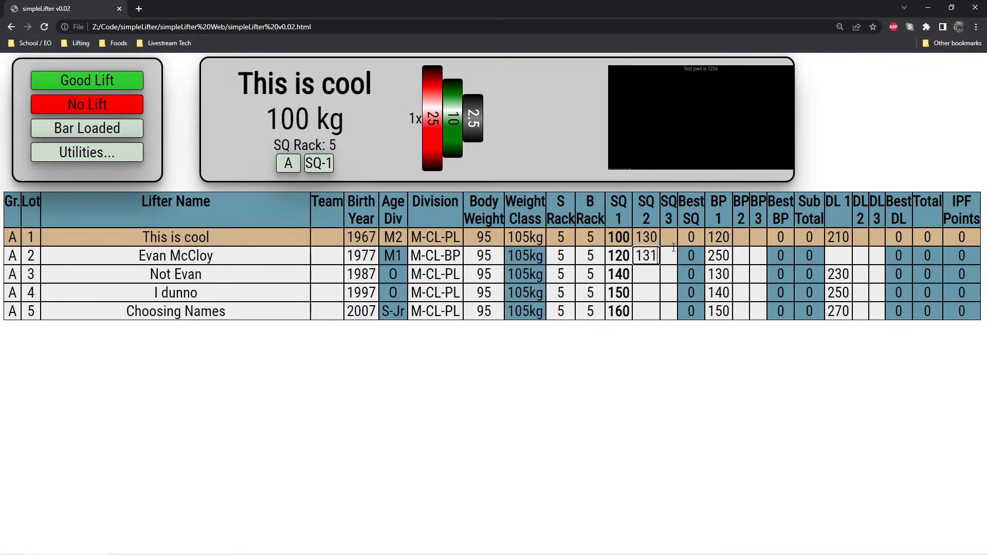
key(Return)
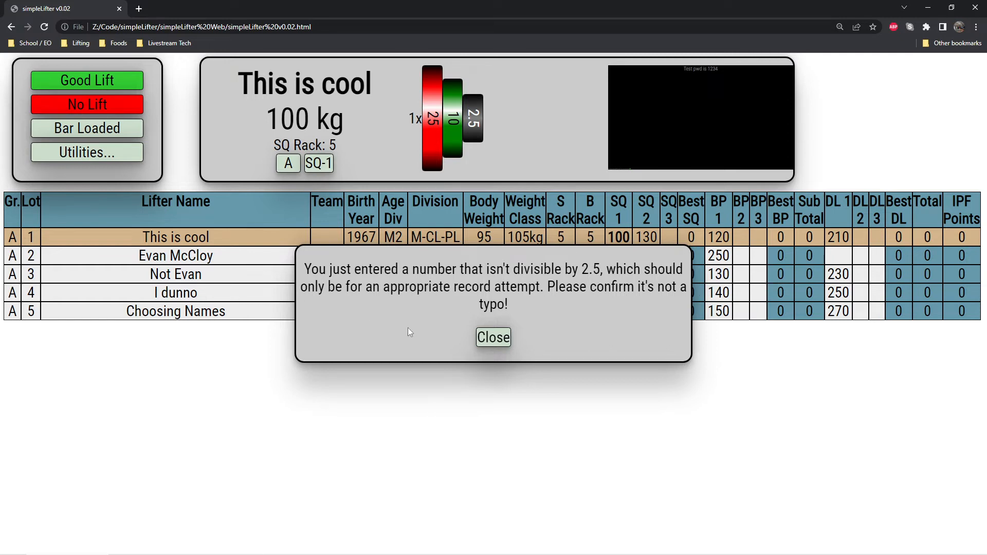
Dismiss the weight warning and correct lot 2's second squat attempt to 132.5.
click(494, 338)
click(646, 263)
key(BackSpace)
text(2.5)
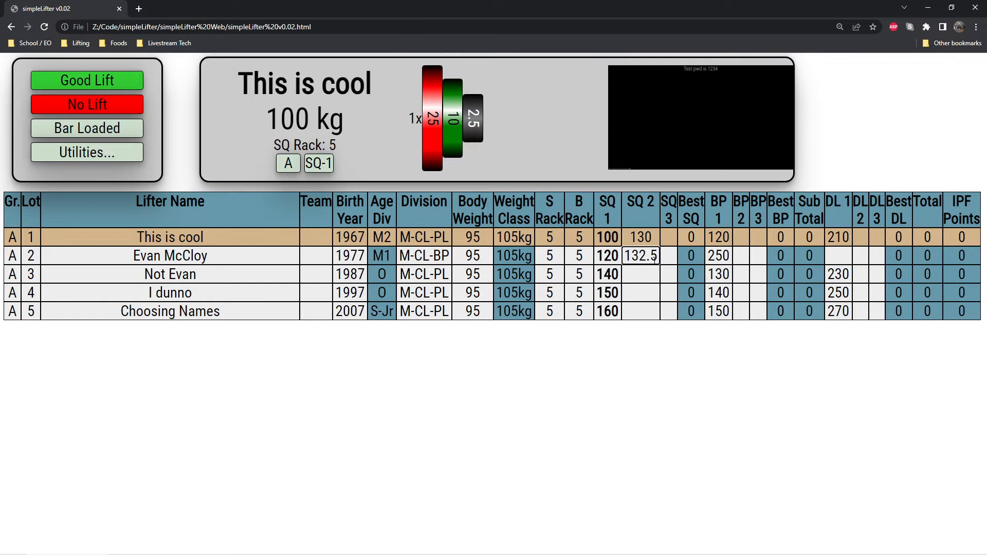
key(Return)
Enter second squat attempts of 140, 155 and 165 for lots 3, 4 and 5.
text(140)
key(Return)
text(155)
key(Return)
text(165)
key(Return)
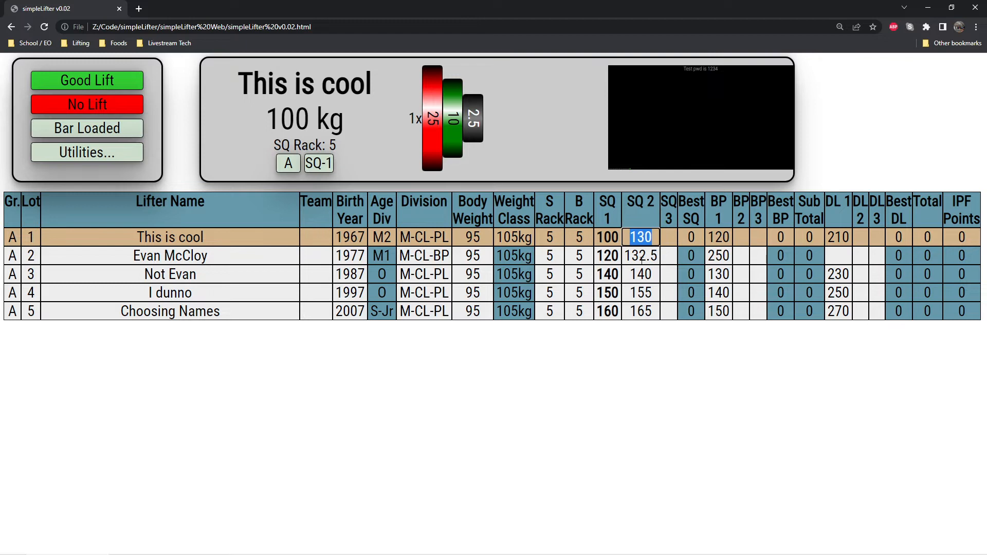
click(625, 369)
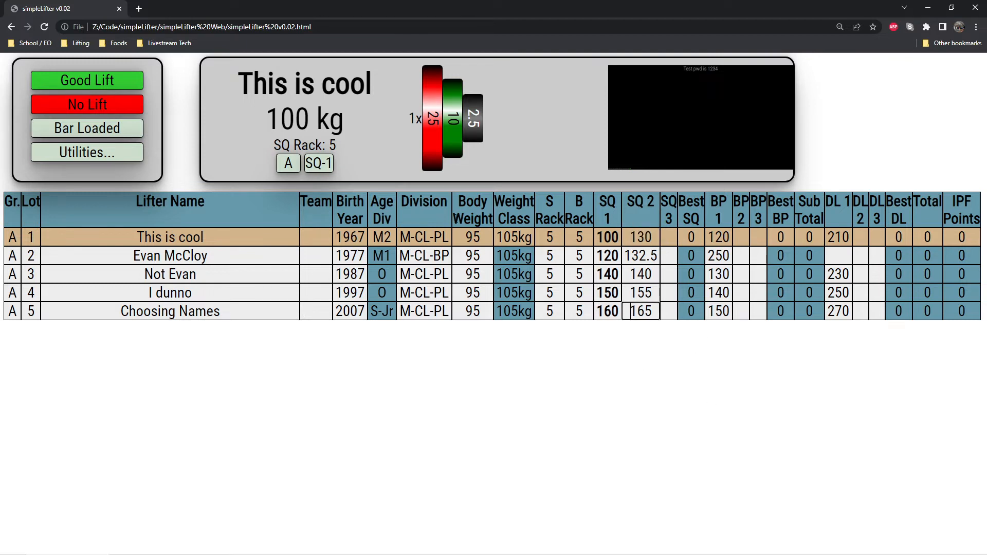
Record the first squats as good lifts for lots 1 to 3 and as no lifts for lots 4 and 5.
click(73, 81)
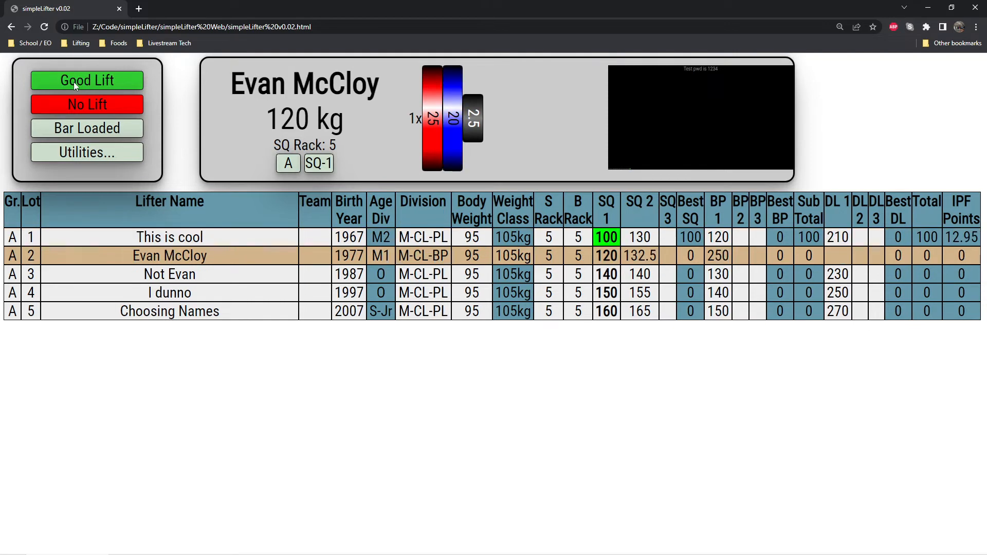
click(73, 81)
click(75, 82)
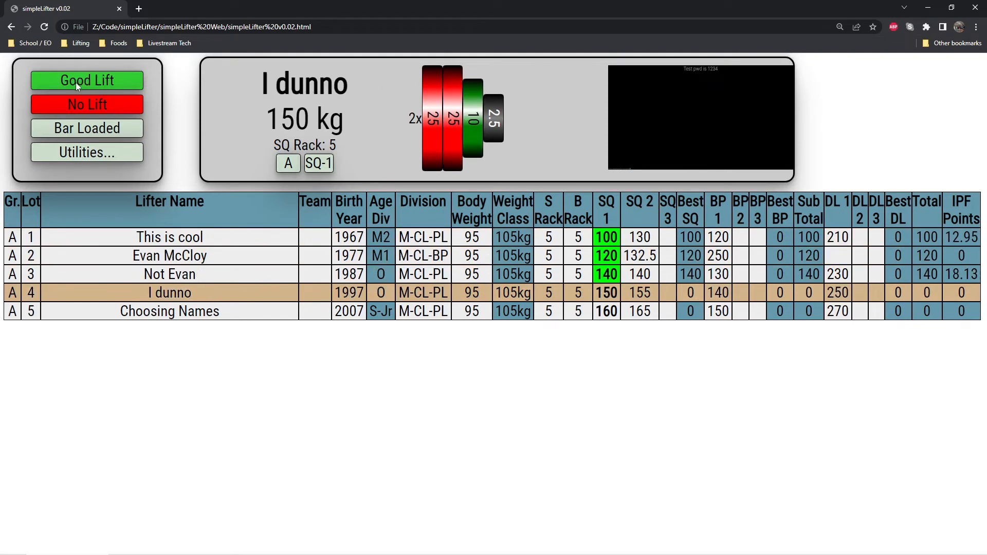
click(88, 107)
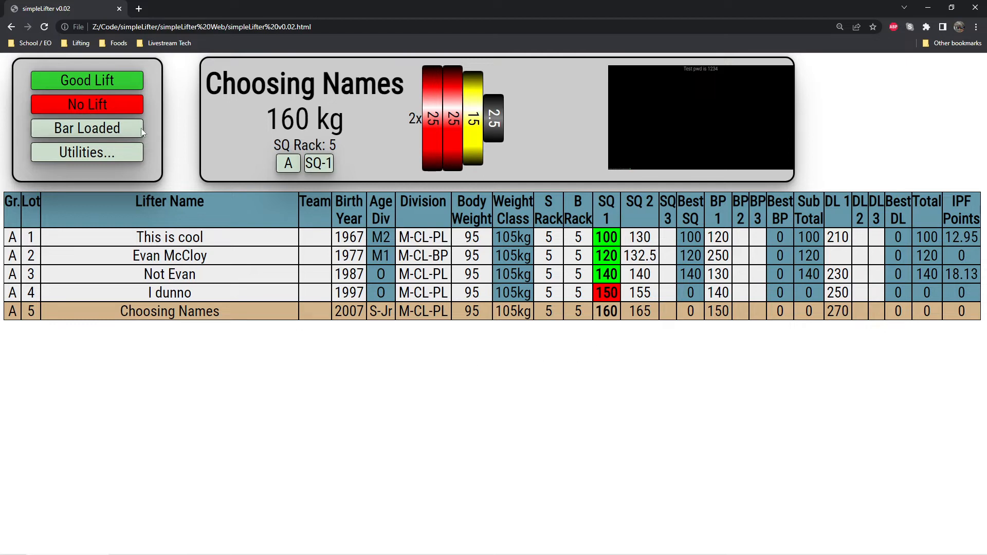
click(87, 104)
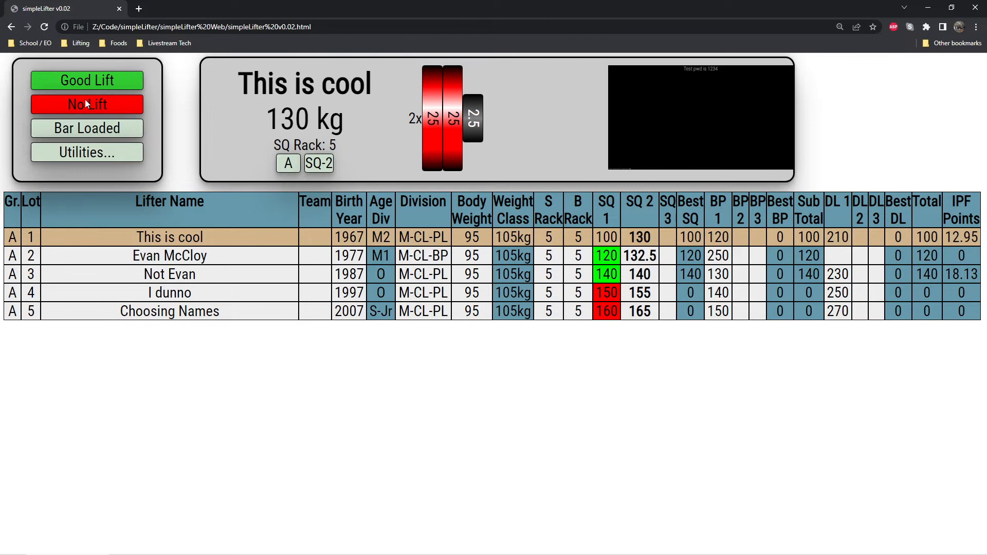
Record lot 1's second squat as a good lift and enter 150 as its third squat attempt.
click(672, 240)
click(116, 87)
click(667, 238)
text(150)
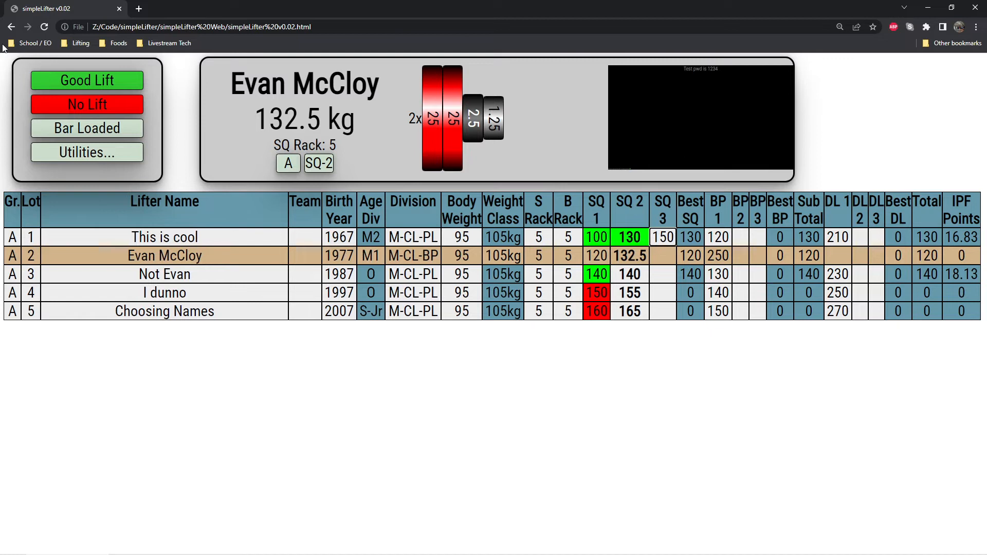
Record lot 2's second squat as a no lift and enter 132.5 again as its third attempt.
click(100, 104)
click(663, 257)
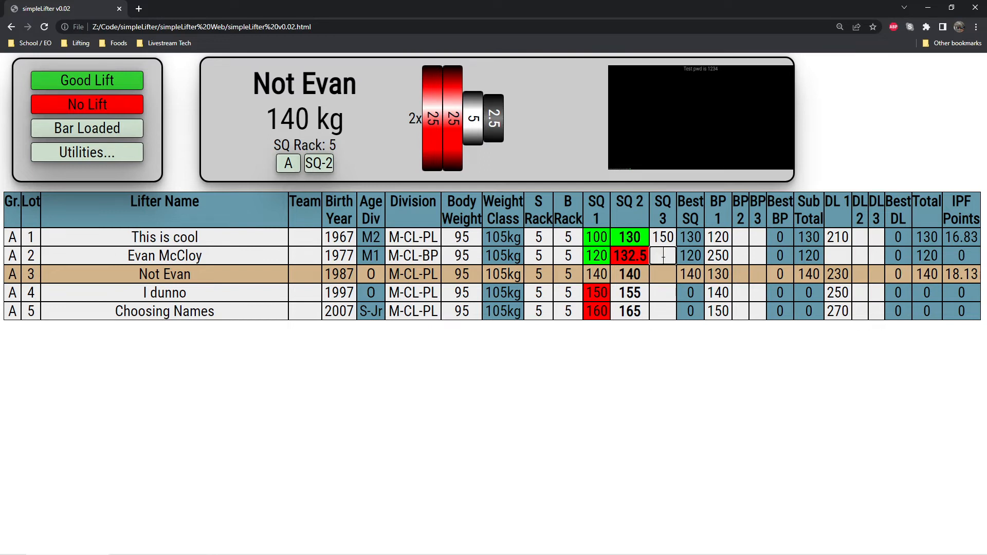
text(132.5)
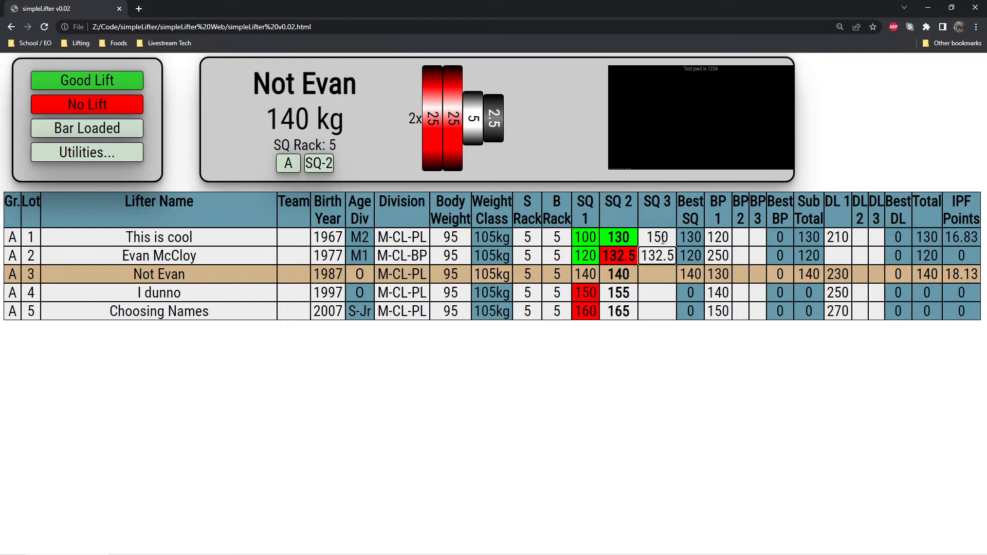
key(Return)
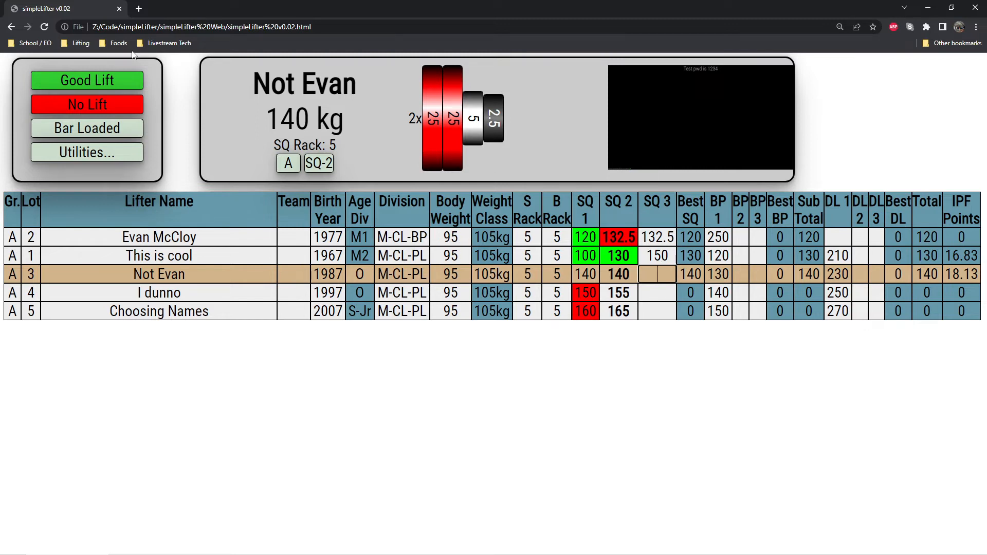
Record lot 3's second squat as good with a third attempt of 145, and lot 4's as no lift with a third of 175.
click(109, 82)
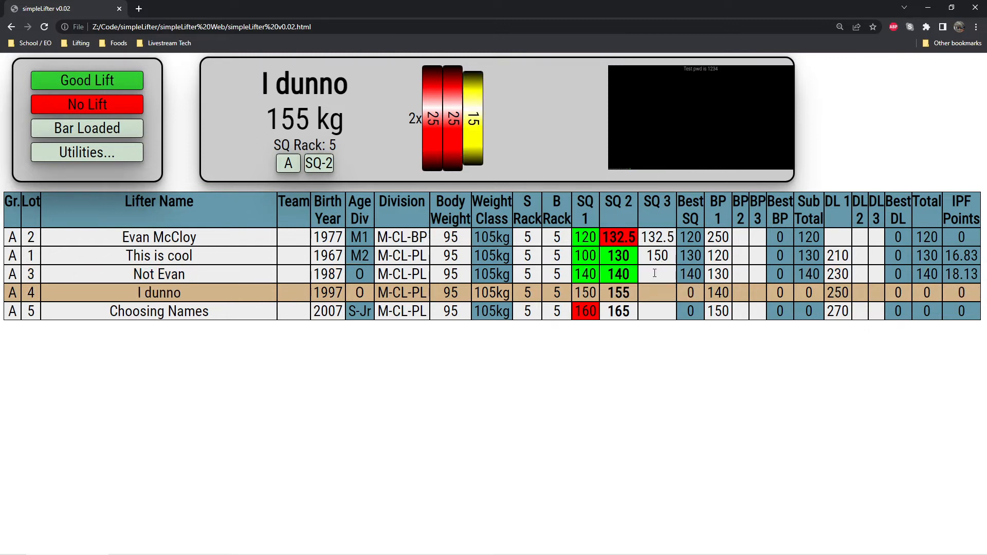
text(145)
click(116, 106)
click(659, 297)
text(175)
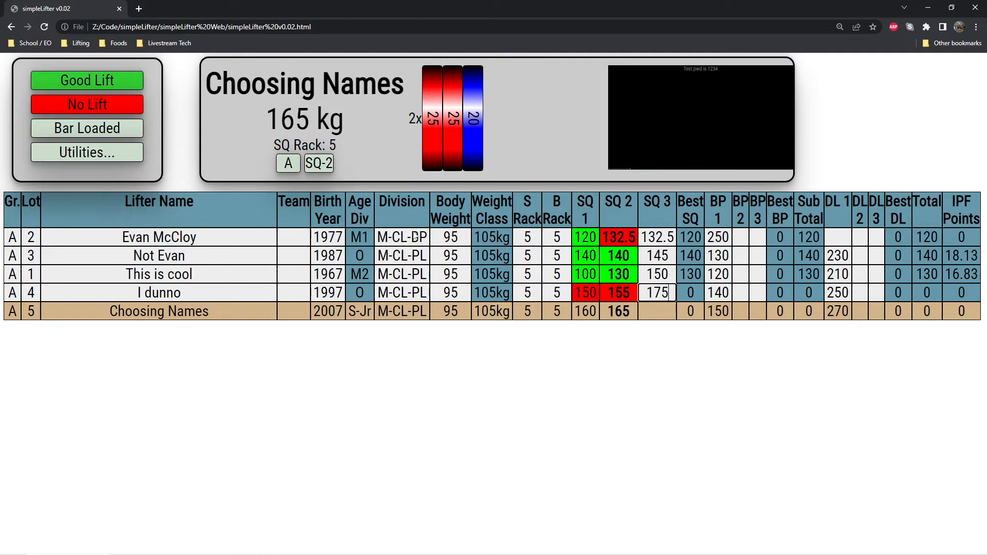
Record lot 5's second squat as a good lift and enter 372.5 as its third squat attempt.
click(119, 80)
click(671, 313)
text(372.5)
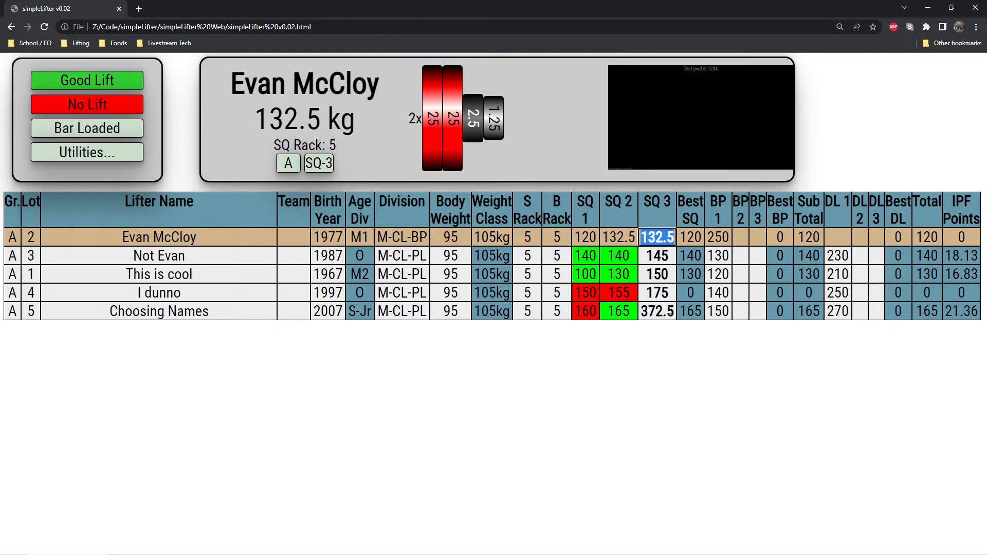
Change lot 5's third squat attempt to 373 and dismiss the record-attempt warning.
drag(655, 312, 675, 312)
text(373)
key(Return)
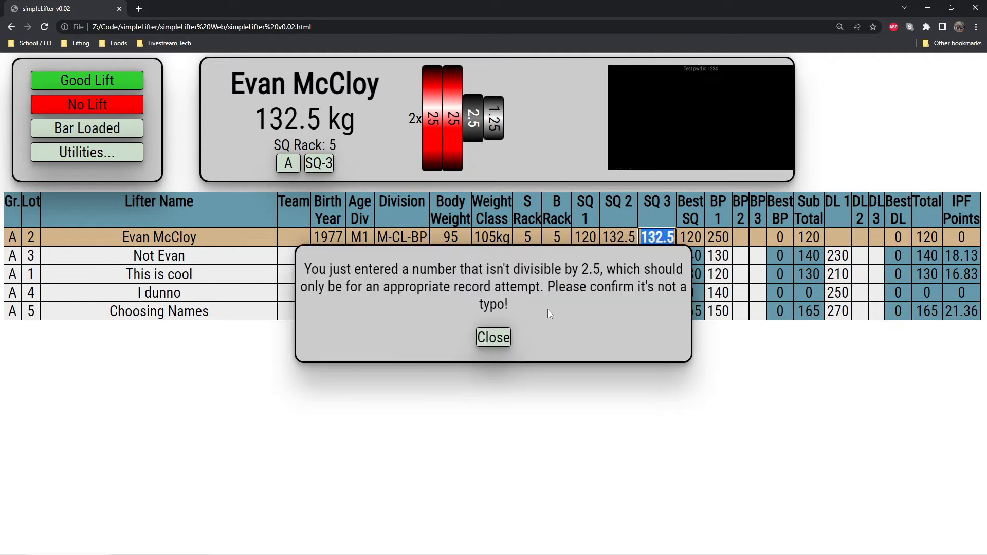
click(493, 340)
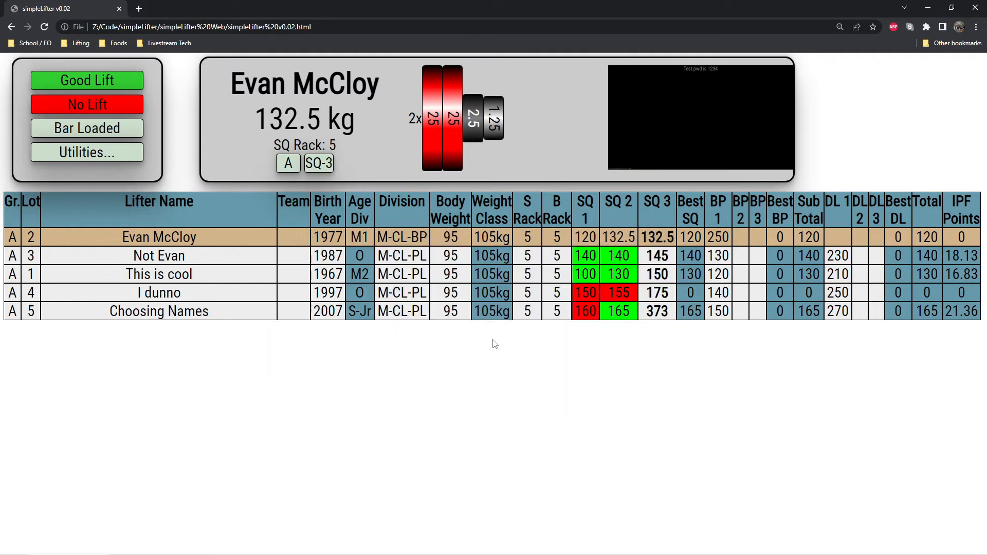
Record the third squats of all five lifters as good lifts, moving the competition on to bench press.
click(94, 81)
click(96, 81)
click(98, 81)
click(97, 81)
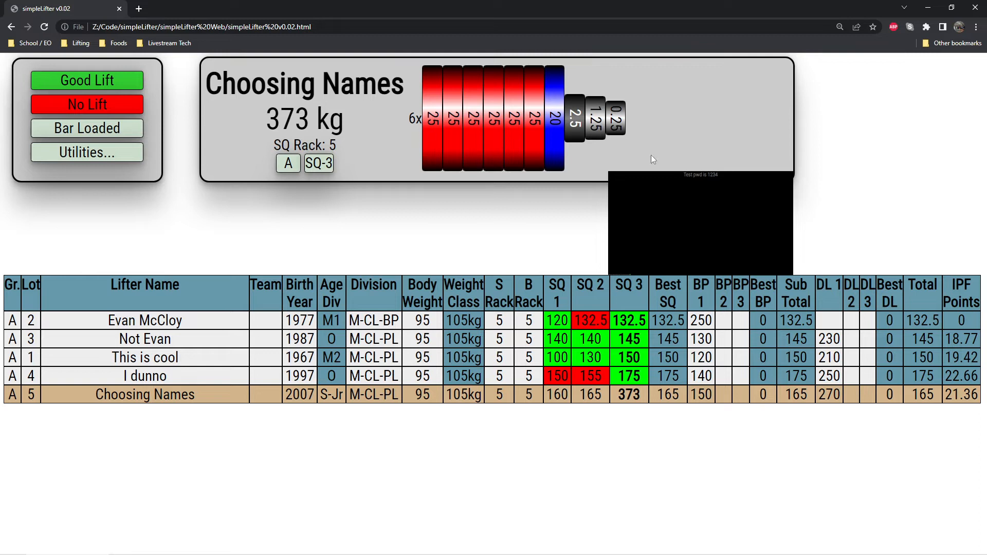
key(ctrl+minus)
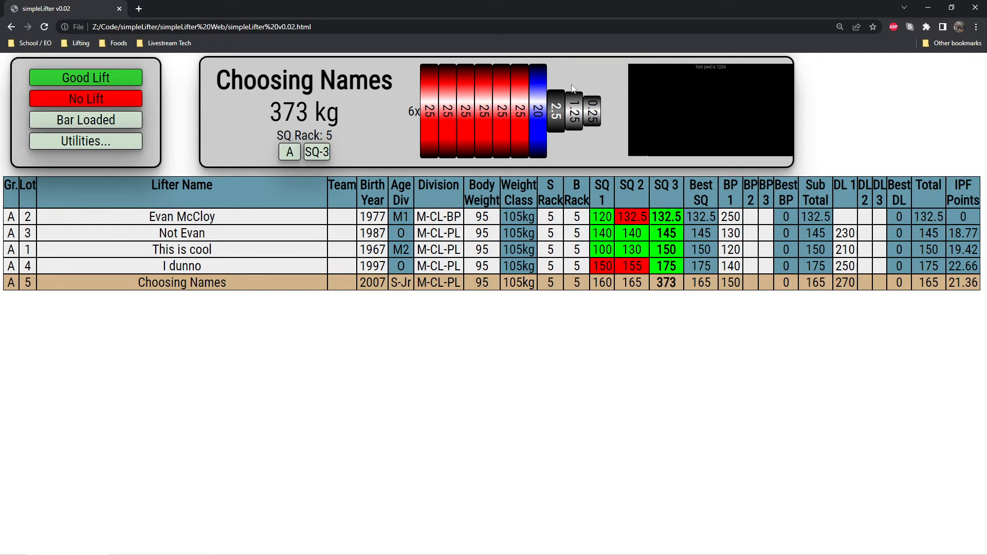
click(101, 78)
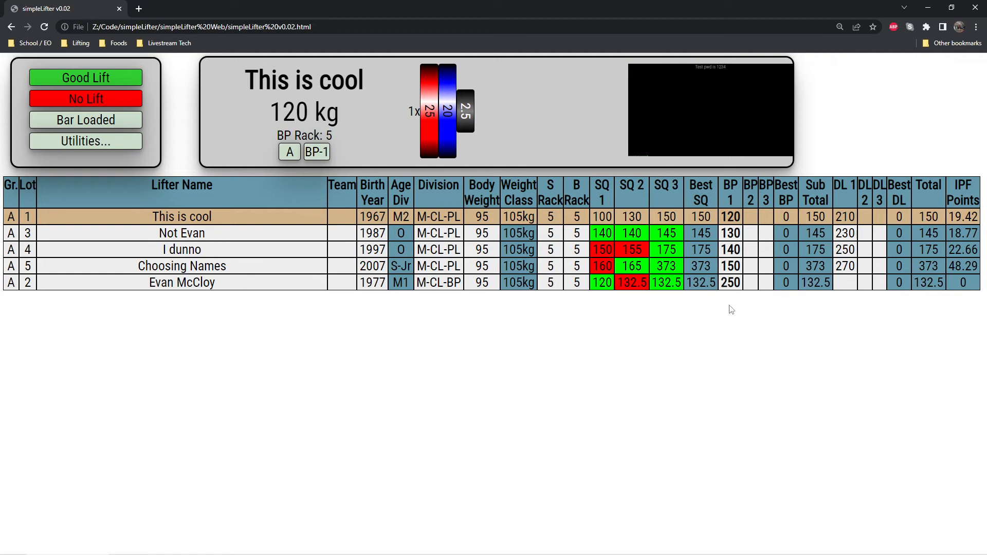
Enter lot 1's second and third bench attempts of 130 and 140 and its second and third deadlifts of 220 and 230.
click(755, 218)
text(130)
key(Tab)
text(140)
key(Tab)
text(220)
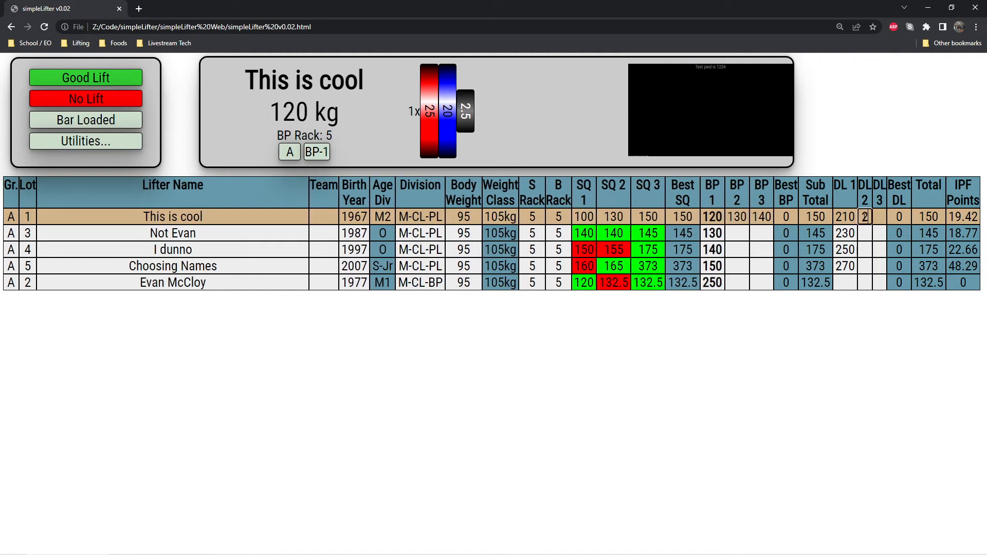
key(Tab)
text(230)
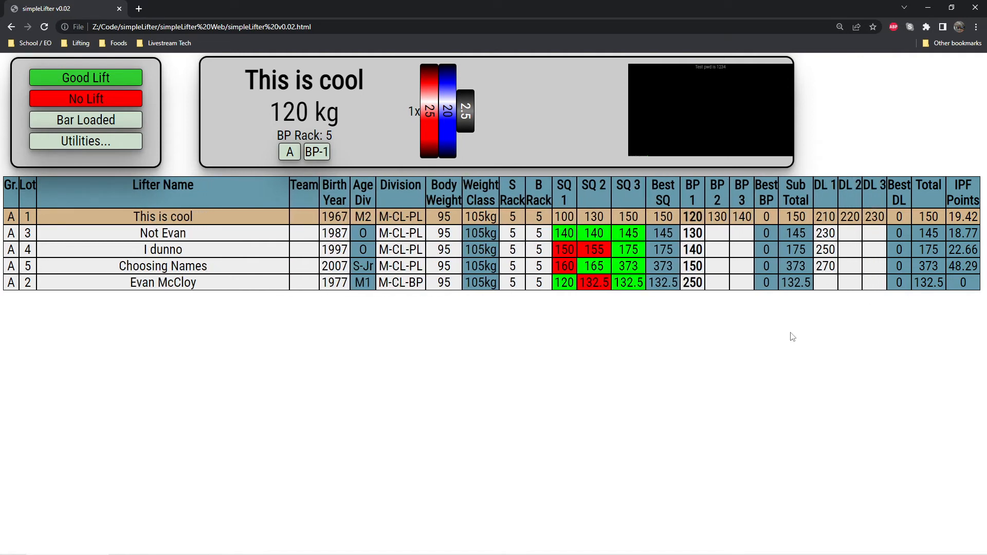
Enter a first deadlift attempt of 280 for lot 2.
click(827, 281)
text(280)
key(Return)
Record all entered bench press attempts as good lifts, advancing the competition to the first deadlift round.
click(98, 74)
click(99, 76)
click(100, 76)
click(100, 77)
click(101, 78)
click(99, 78)
click(100, 78)
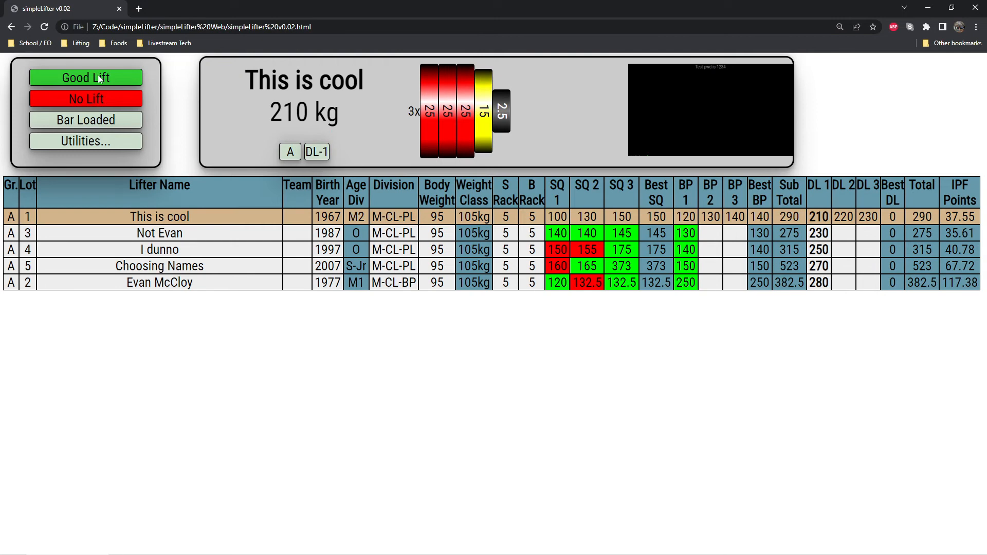
Record the first deadlifts of all five lifters as good lifts.
click(100, 78)
click(99, 78)
click(99, 78)
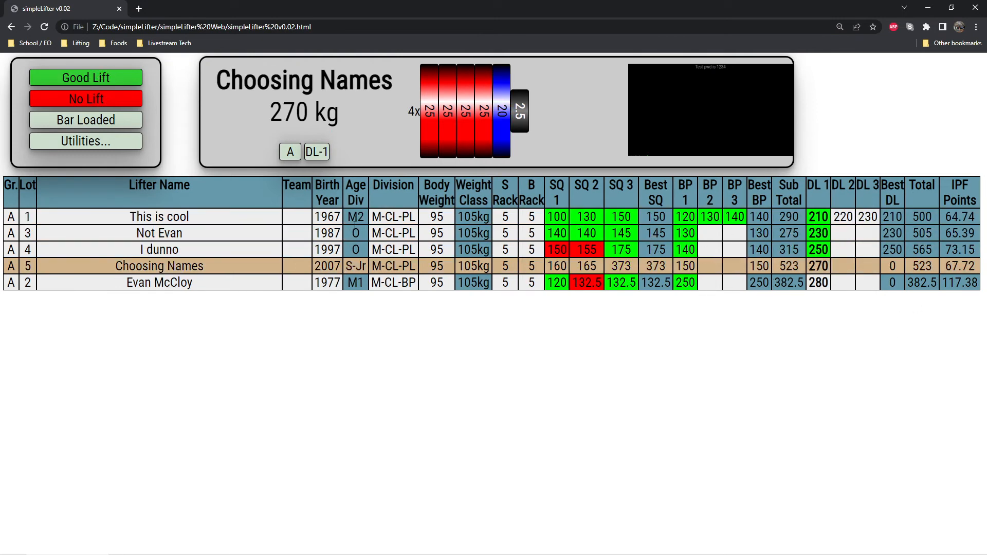
click(95, 78)
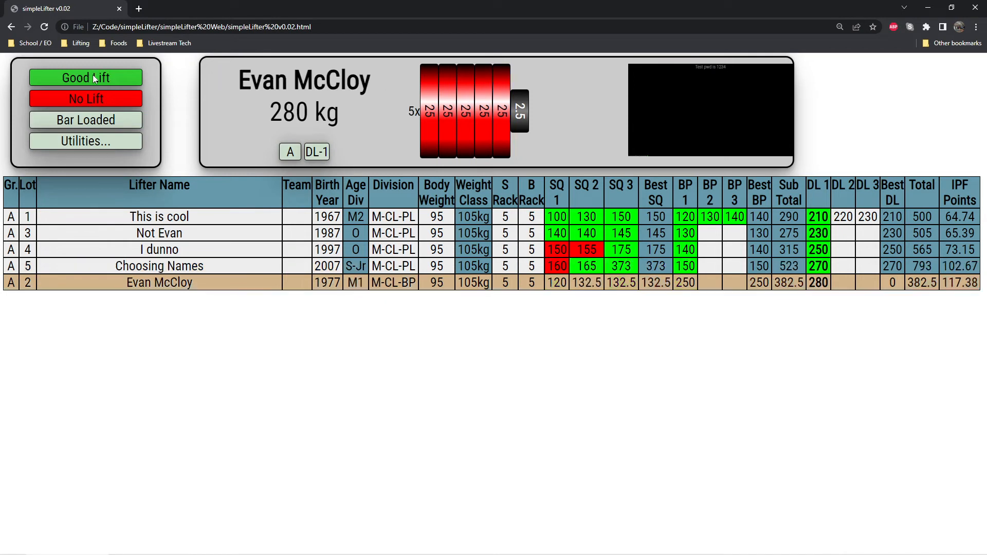
click(95, 79)
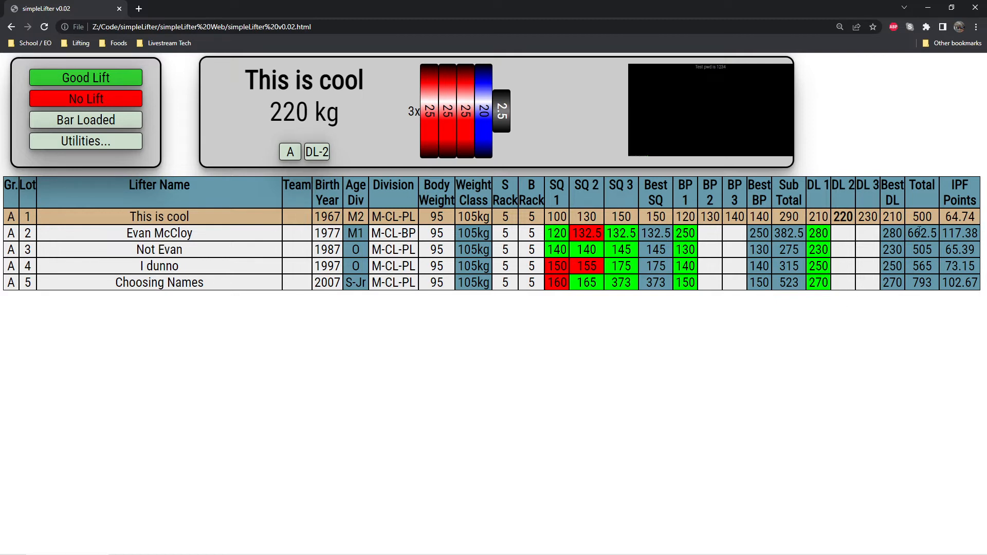
Record lot 1's 220 kg second deadlift as good and the third deadlifts of all five lifters as no lifts.
click(126, 76)
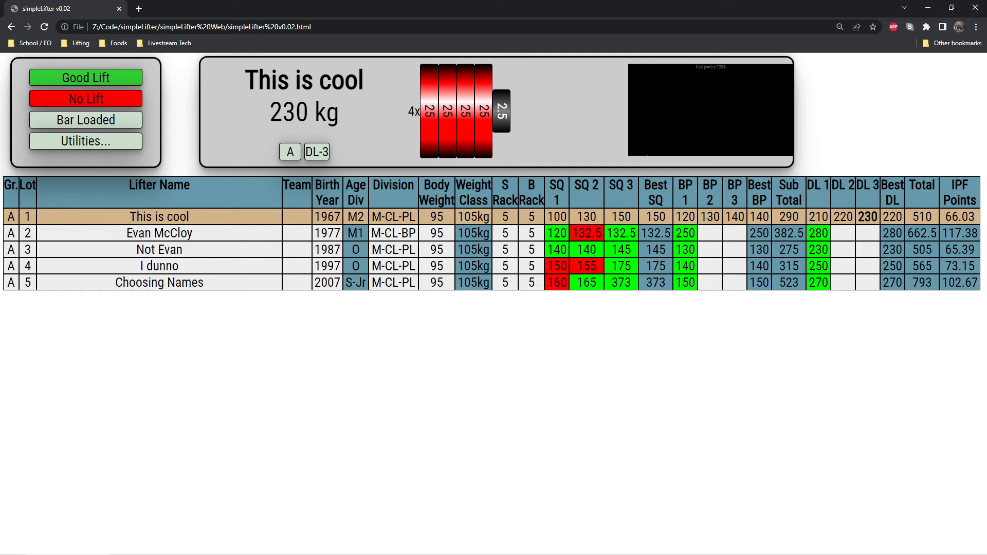
click(93, 106)
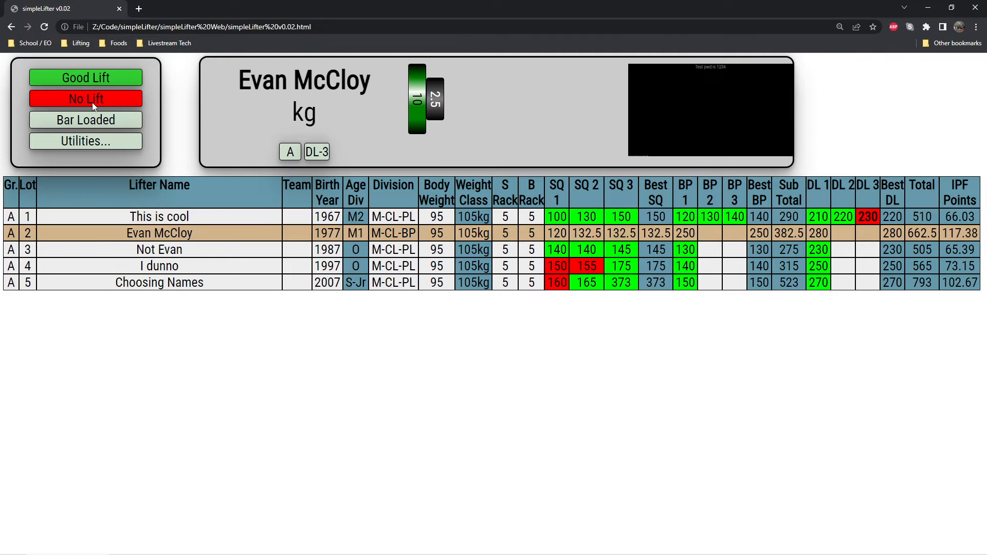
click(99, 100)
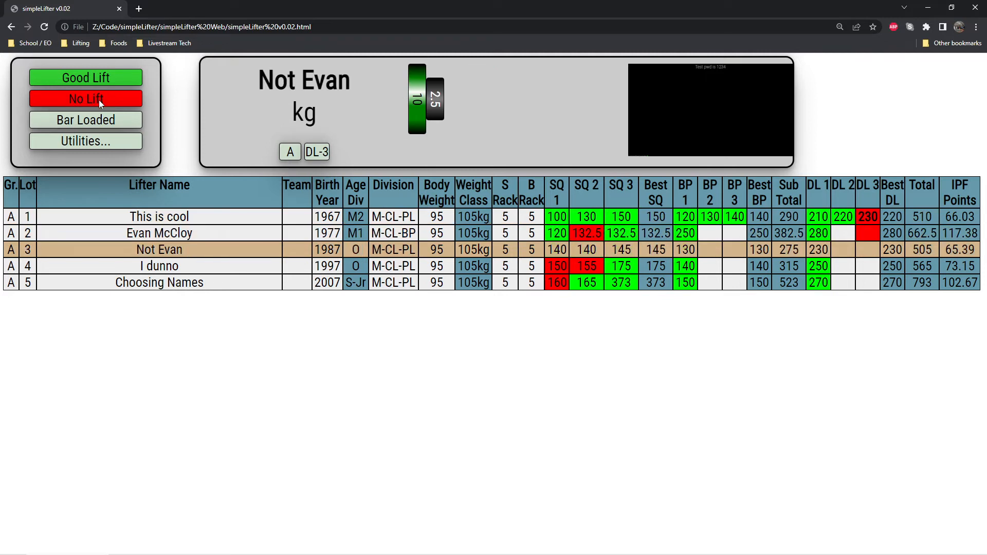
click(99, 101)
click(100, 103)
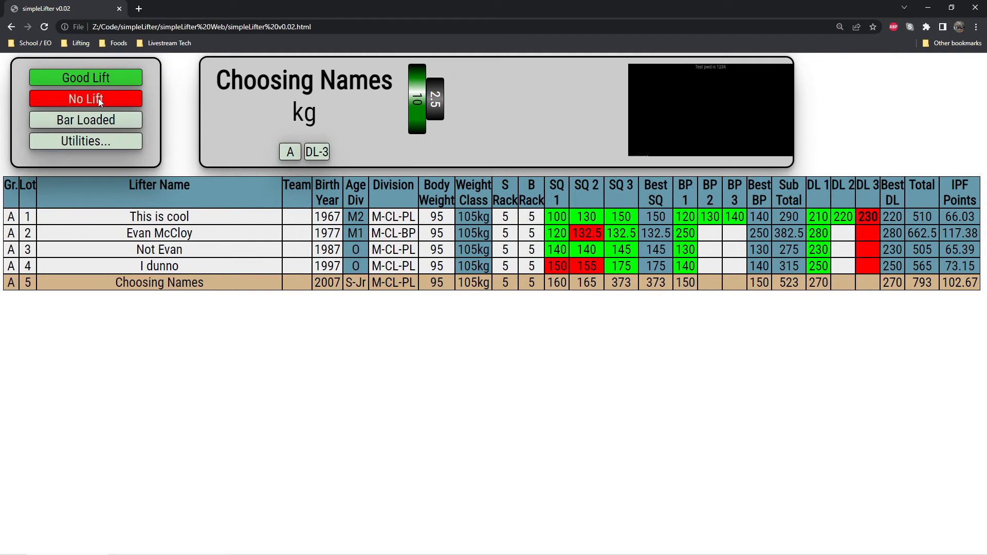
click(99, 102)
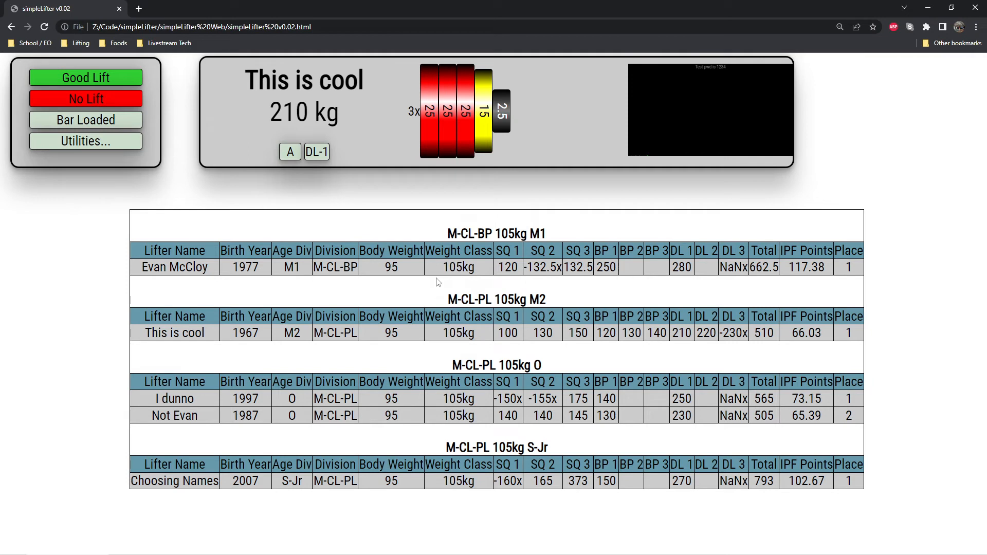
Try to set up a new competition with a bar and collars weight of 25 and 5 lifters.
click(133, 142)
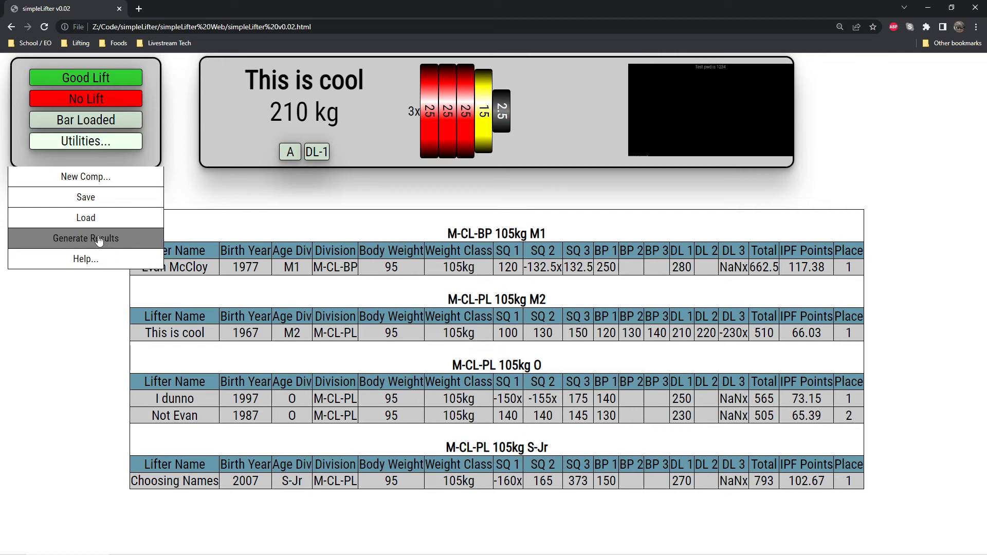
click(86, 176)
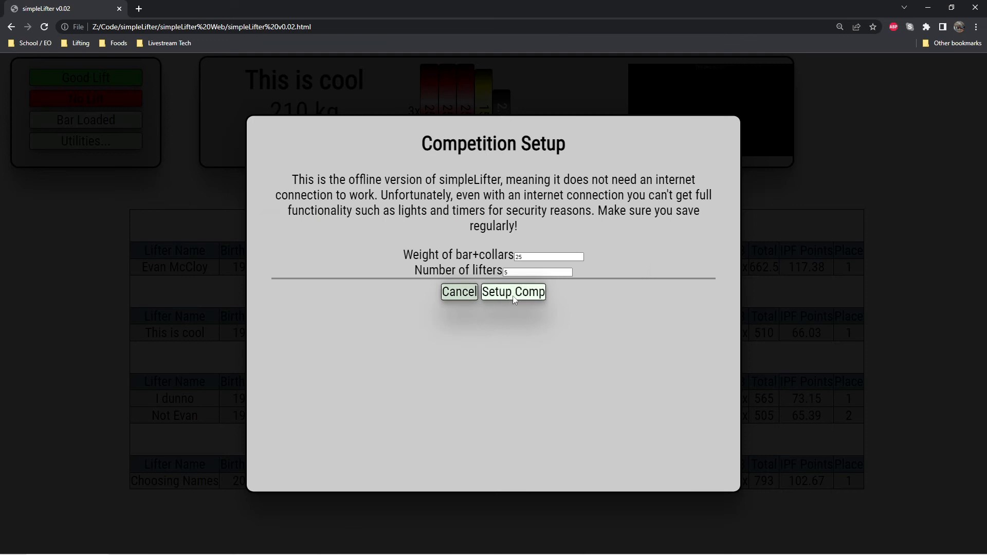
click(515, 298)
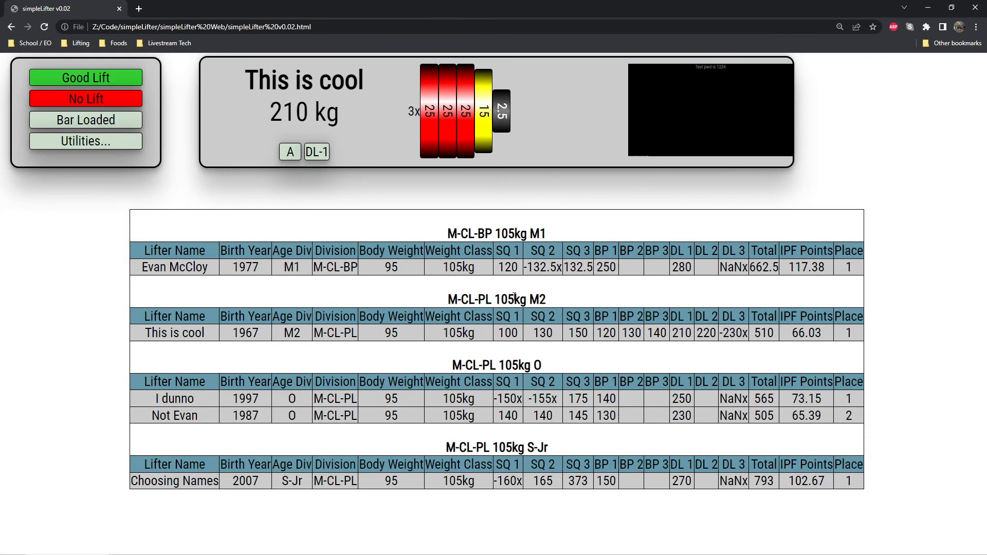
click(118, 148)
click(85, 197)
Reload the page and set up a new 25-lifter competition.
key(F5)
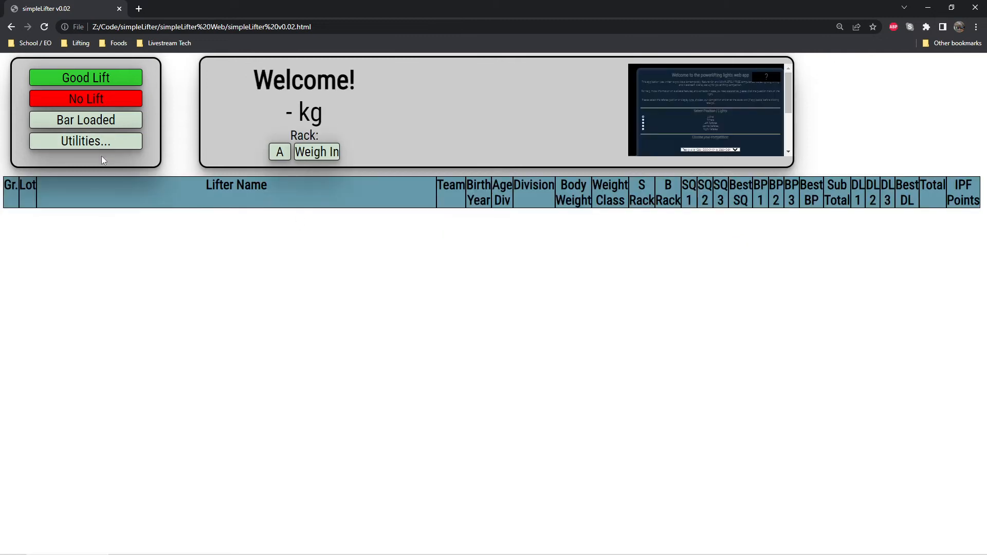
click(100, 142)
click(114, 176)
click(513, 292)
Look over the new competition's empty lifter table from the first lot to the last.
scroll(407, 291, down, 1)
scroll(383, 313, up, 1)
scroll(330, 271, down, 1)
scroll(322, 317, up, 1)
scroll(220, 368, down, 1)
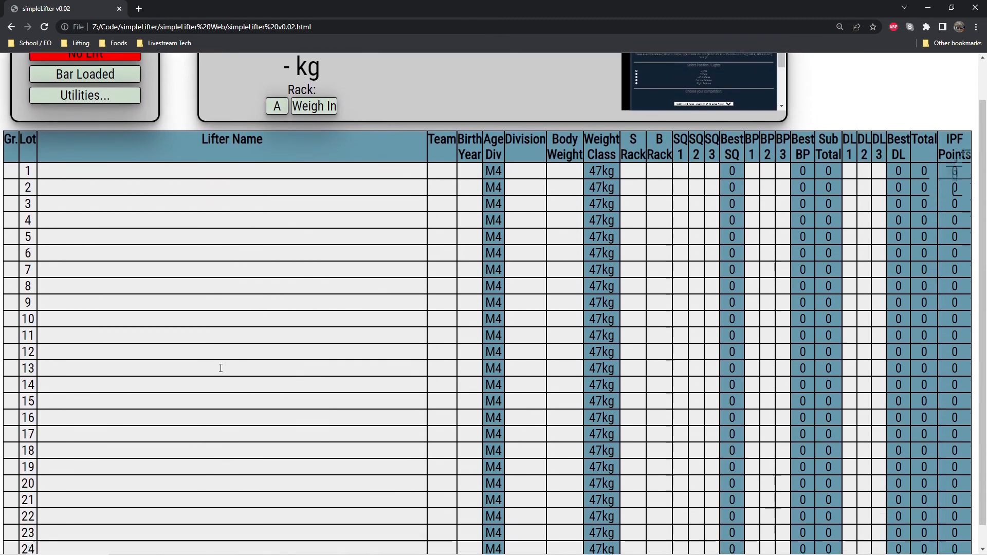
scroll(221, 368, up, 2)
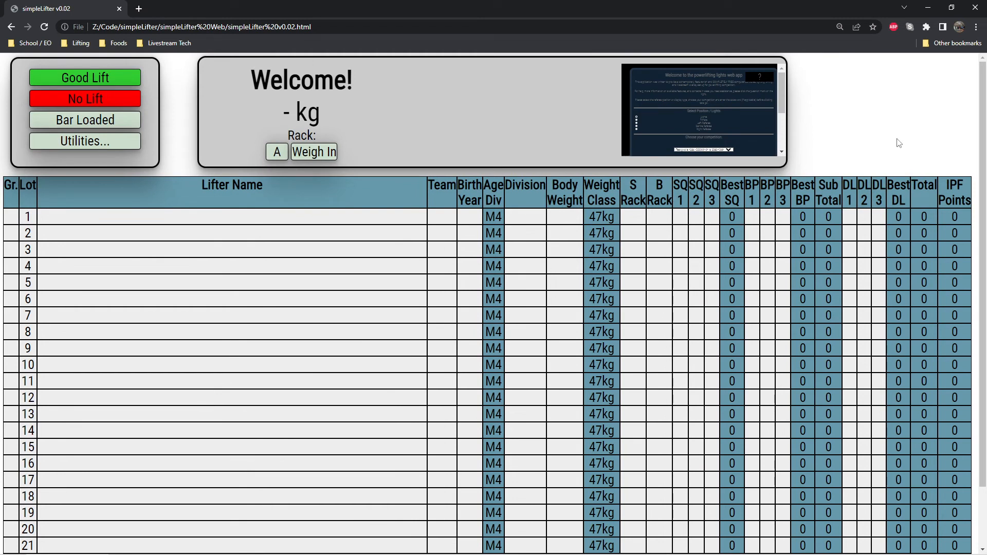
scroll(186, 230, down, 1)
scroll(185, 227, up, 1)
Assign lots 1–9 to group A, lots 10–19 to group B and lots 20–25 to group C.
click(15, 216)
text(A)
key(Return)
text(A)
key(Return)
text(A)
key(Return)
text(A)
key(Return)
text(A A B B B B B B B B B B C C C)
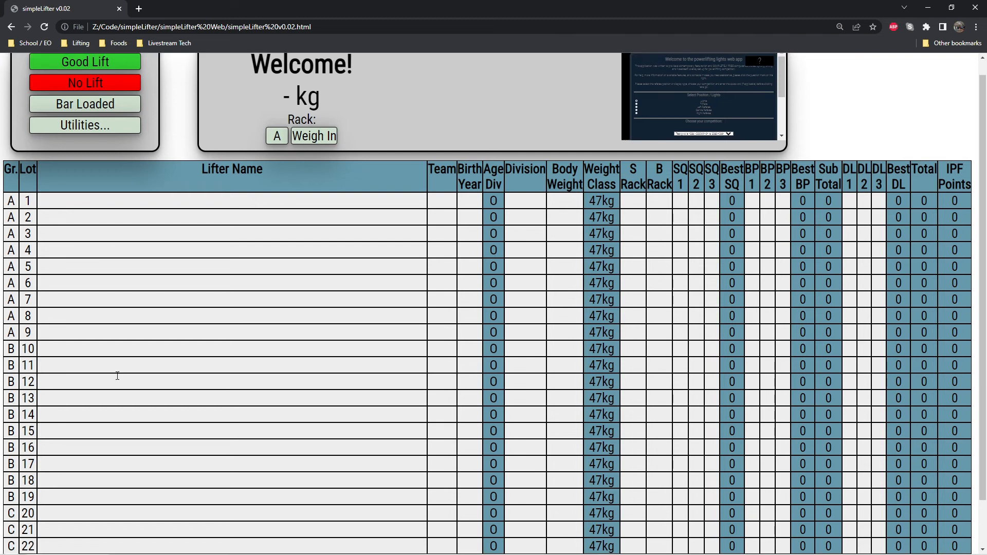
scroll(117, 376, down, 1)
text(C)
key(Return)
text(C)
key(Return)
text(C)
key(Return)
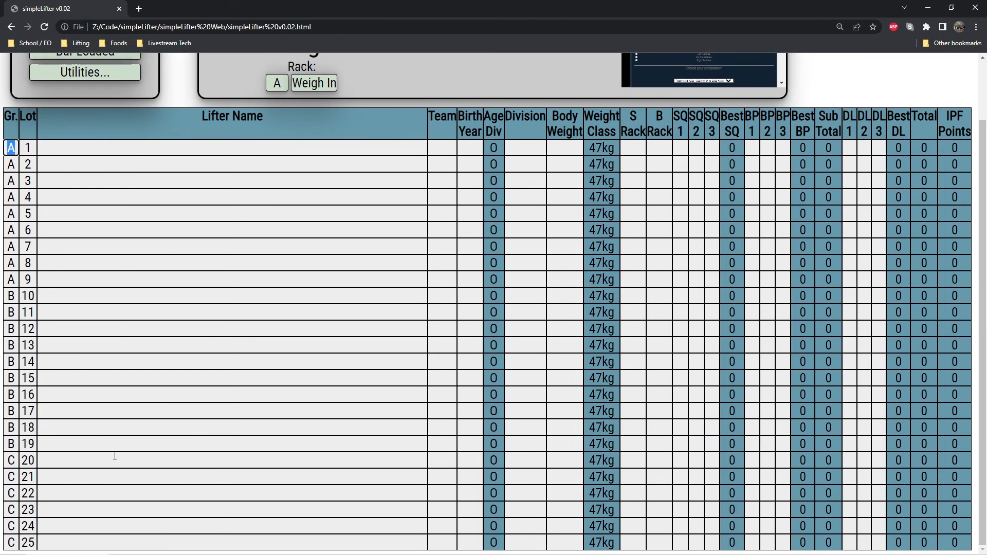
Fill in the lifter names of all 25 lots with placeholder text such as ASDF, FDAS and DASF.
click(165, 149)
text(ASDF)
key(Return)
text(ASD)
key(Return)
text(F)
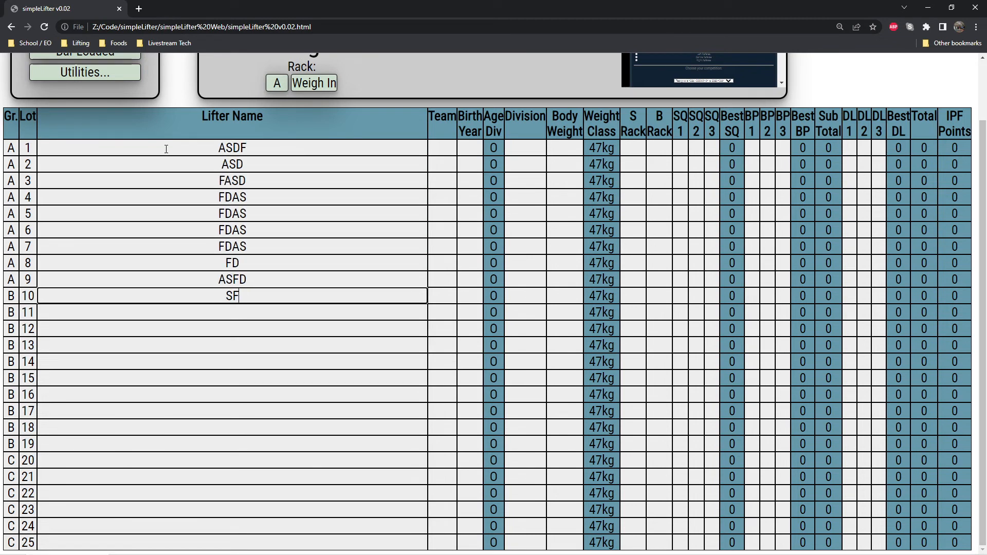
text(ASD FDAS FDAS FDAS FDAS FD ASFD SF DASF SDA FDSA FDAS F DASF DAS FDAS FD ASF DAS FAS F)
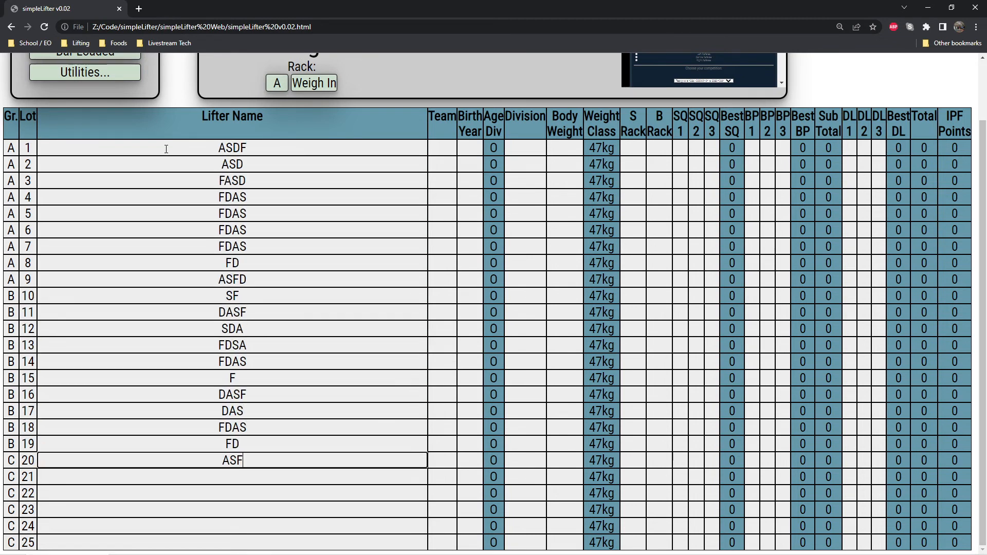
text( ASDF ASDF)
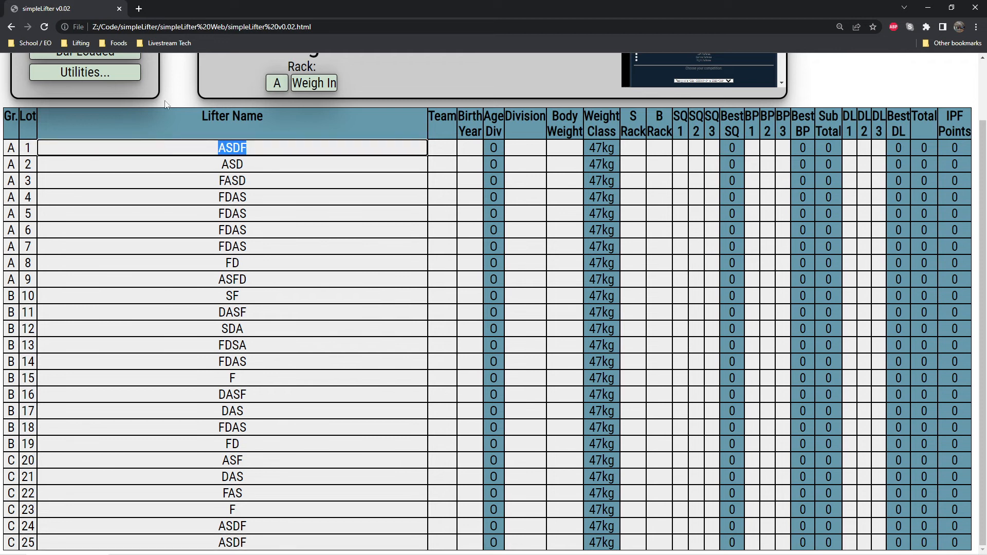
Enter 2000 as lot 1's birth year and copy it to all the other lots through lot 25.
click(463, 145)
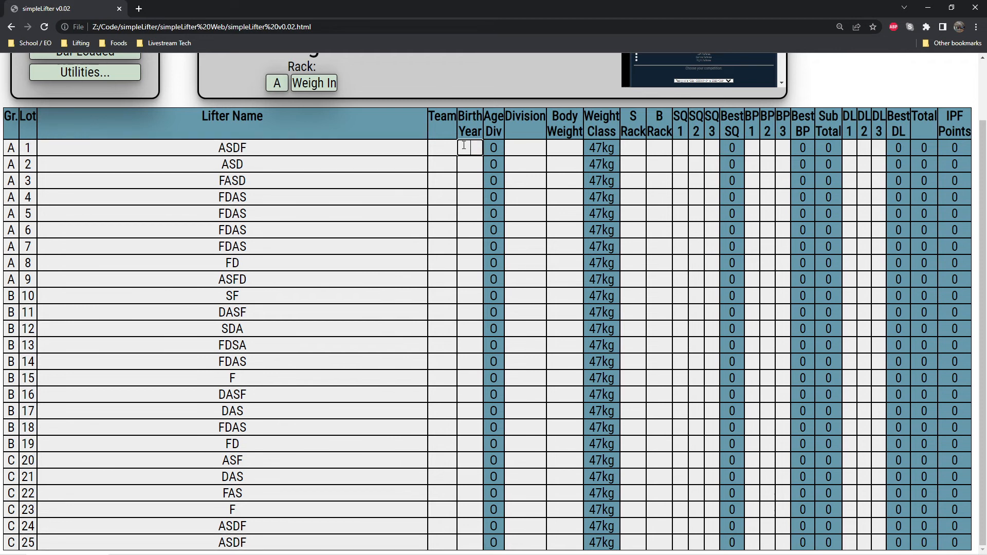
text(2000)
double_click(464, 146)
key(ctrl+c)
key(Return)
key(ctrl+v)
key(Return)
key(ctrl+v)
key(Return)
key(ctrl+v)
key(Return)
key(ctrl+v)
key(Return)
key(ctrl+v)
key(Return)
key(ctrl+v)
key(Return)
key(ctrl+v)
key(Return)
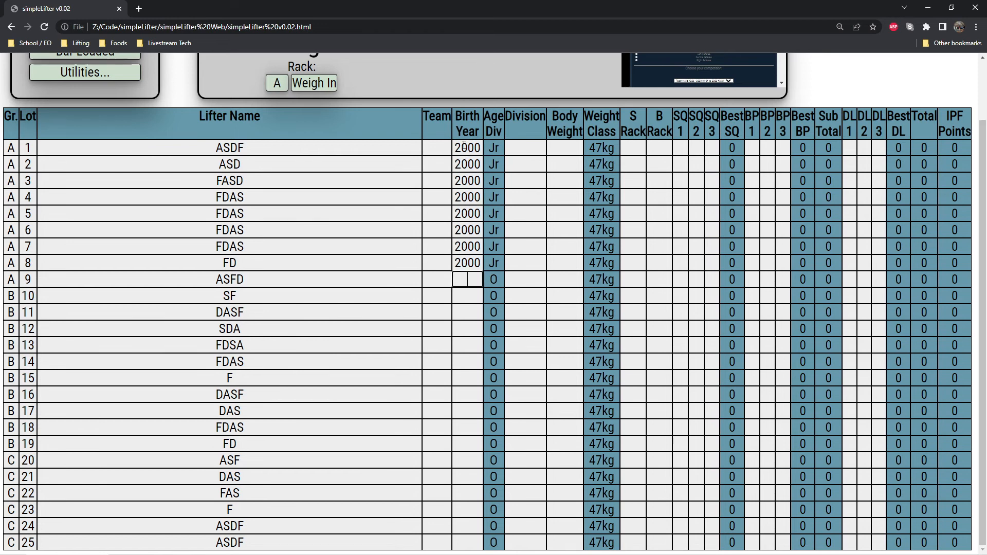
key(ctrl+v)
key(Return)
key(ctrl+v)
key(Return)
key(ctrl+v)
key(Return)
key(ctrl+v)
key(Return)
key(ctrl+v)
key(Return)
key(ctrl+v)
key(Return)
key(ctrl+v)
key(Return)
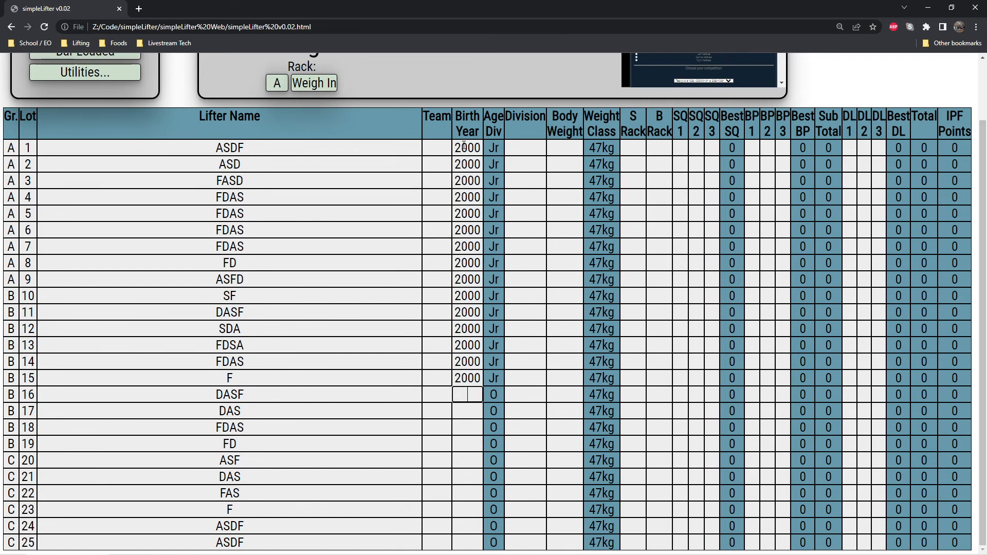
key(ctrl+v)
key(Return)
key(ctrl+v)
key(Return)
key(ctrl+v)
key(Return)
key(ctrl+v)
key(Return)
key(ctrl+v)
key(Return)
key(ctrl+v)
key(Return)
key(ctrl+v)
key(Return)
key(ctrl+v)
key(Return)
key(ctrl+v)
key(Return)
key(ctrl+v)
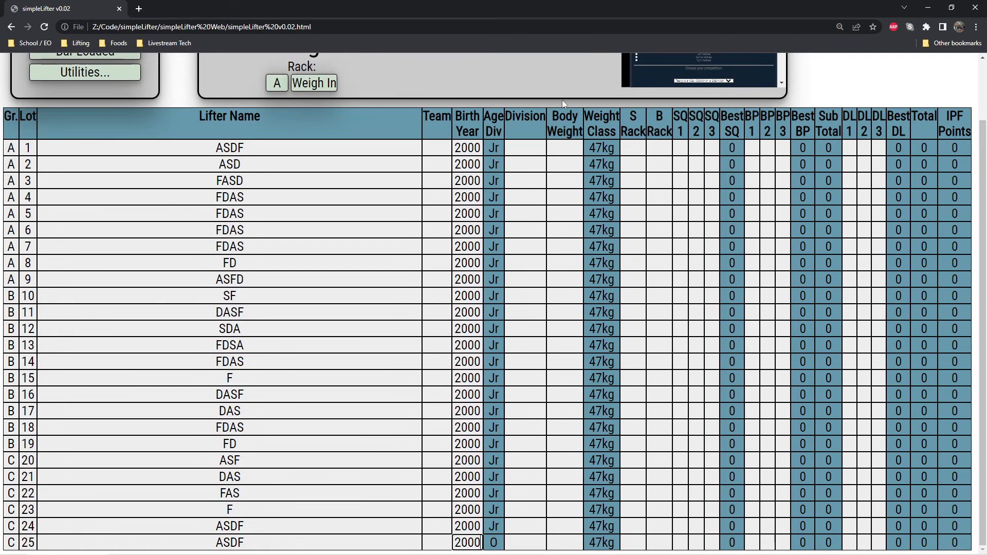
Set lot 1's division to M-CL-PL.
click(534, 146)
text(M)
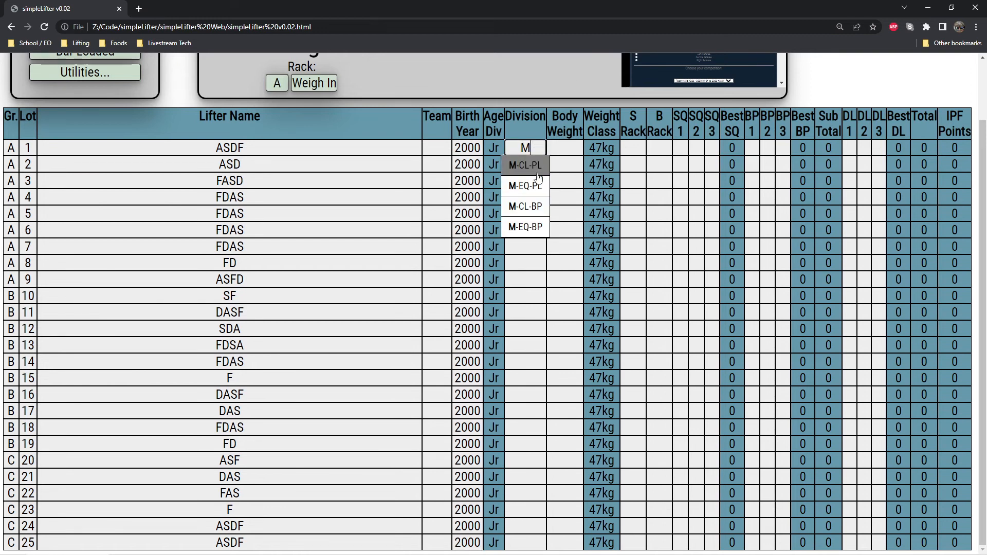
click(534, 168)
Copy lot 1's M-CL-PL division to lots 2 through 25.
drag(502, 148, 543, 153)
key(ctrl+c)
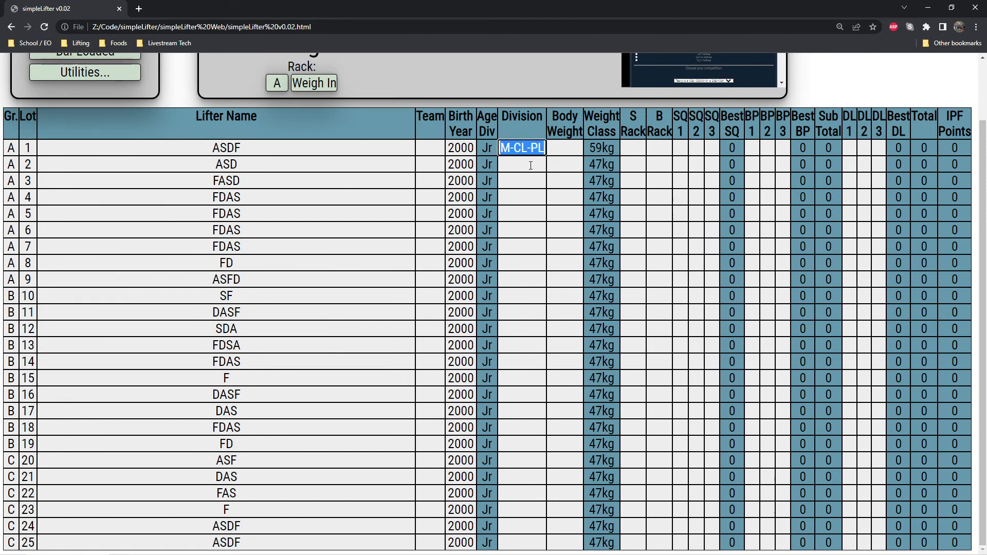
click(529, 164)
key(ctrl+v)
key(Down)
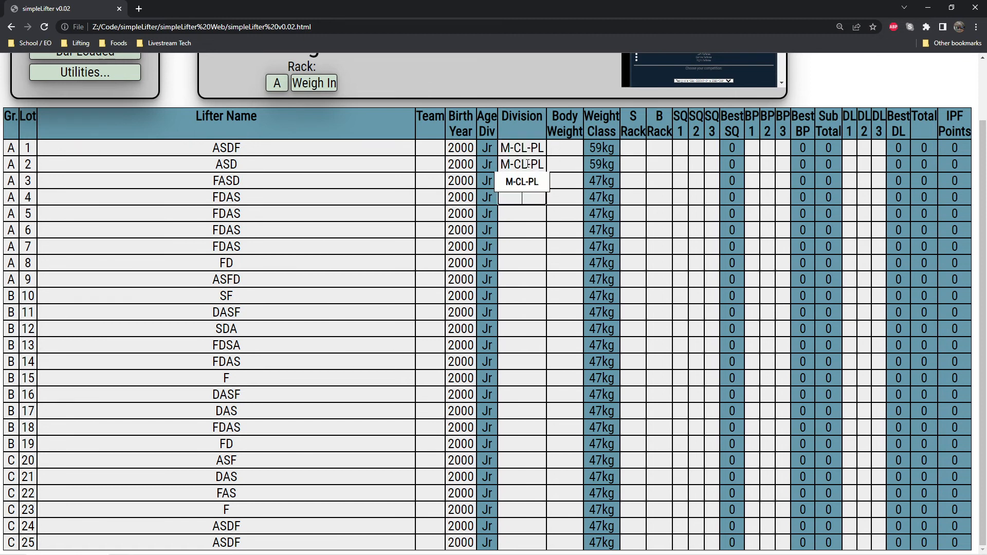
key(ctrl+v)
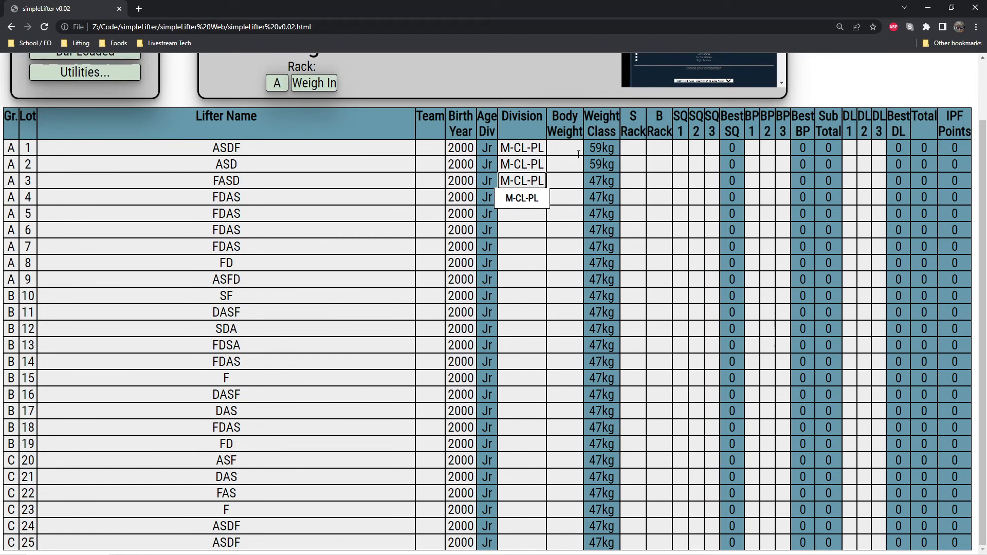
key(Down)
key(ctrl+v)
key(Down)
key(ctrl+v)
key(Down)
key(ctrl+v)
key(Down)
key(ctrl+v)
key(Down)
key(ctrl+v)
key(Down)
key(ctrl+v)
key(Down)
key(ctrl+v)
key(Down)
key(ctrl+v)
key(Down)
key(ctrl+v)
key(Down)
key(ctrl+v)
key(Down)
key(ctrl+v)
key(Down)
key(ctrl+v)
key(Down)
key(ctrl+v)
key(Down)
key(ctrl+v)
key(Down)
key(ctrl+v)
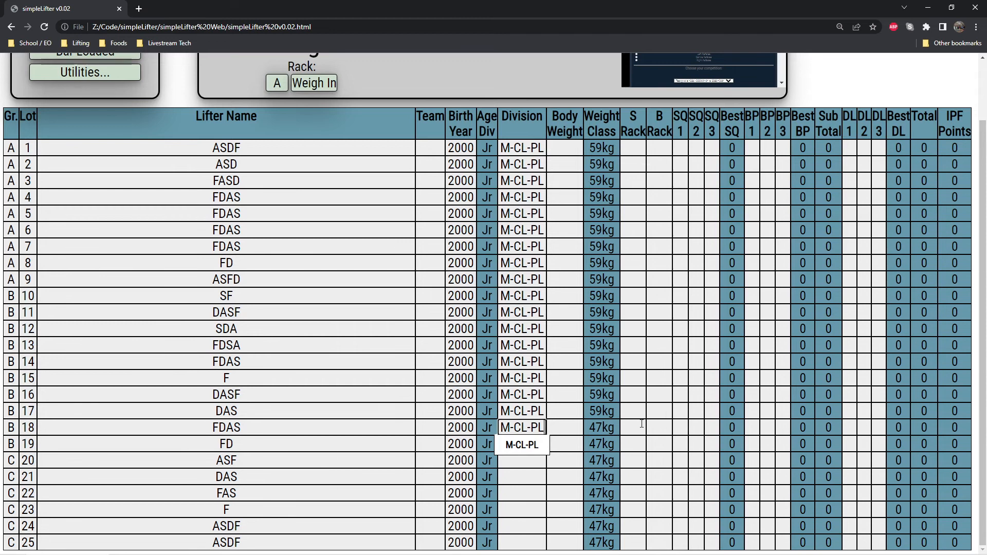
key(Down)
key(ctrl+v)
key(Down)
key(ctrl+v)
key(Down)
key(ctrl+v)
key(Down)
key(ctrl+v)
key(Down)
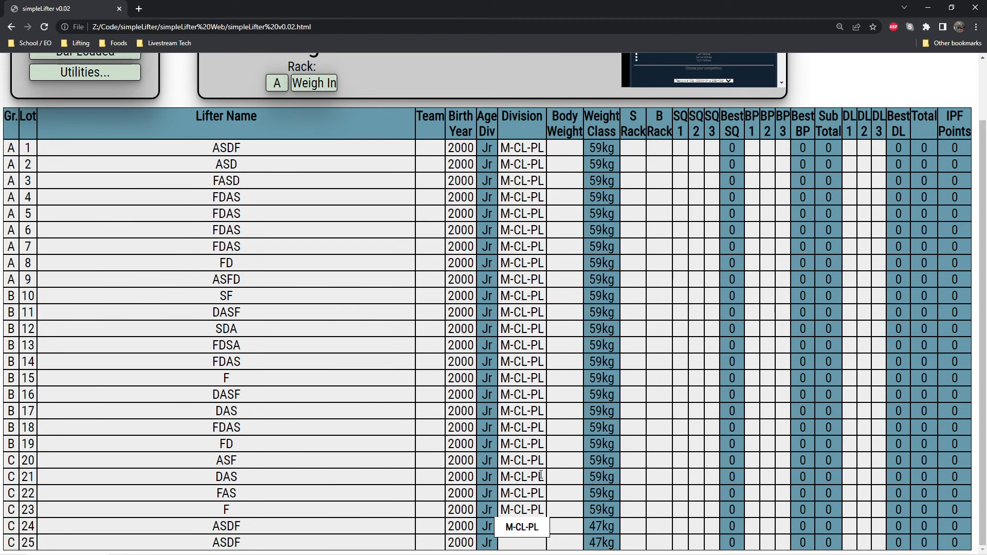
key(ctrl+v)
key(Down)
key(ctrl+v)
key(Down)
key(ctrl+v)
Enter the body weights of lots 1 through 25, rising by 1 kg per lot from 56 to 80.
click(564, 149)
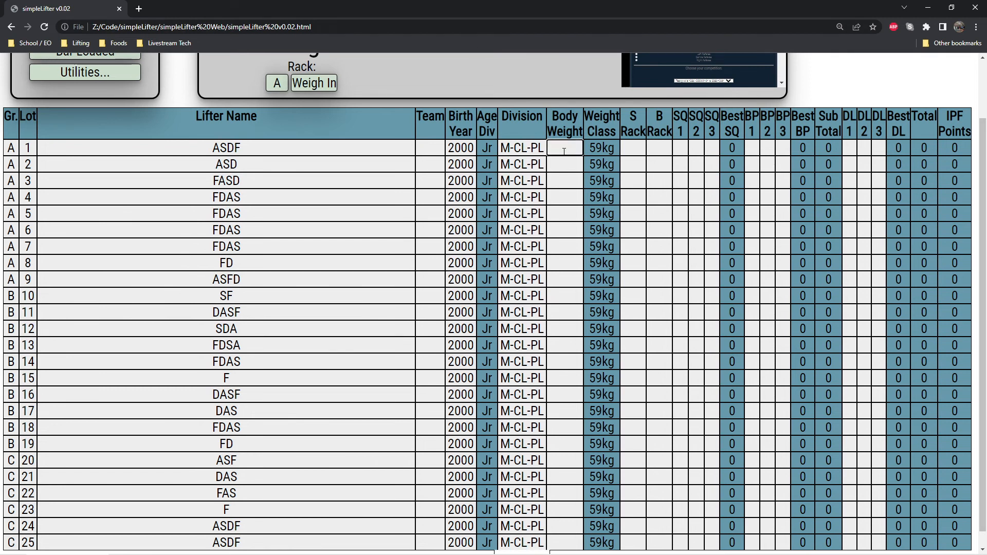
text(56)
key(Down)
text(57)
key(Down)
text(58)
key(Down)
text(596)
key(BackSpace)
key(Down)
text(60)
key(Down)
text(61)
key(Down)
text(62)
key(Down)
text(63)
key(Down)
text(64)
key(Down)
text(65)
key(Down)
text(66)
key(Down)
text(67)
key(Down)
text(68)
key(Down)
text(69)
key(Down)
text(70)
key(Down)
text(71)
key(Down)
text(72)
key(Down)
text(73)
key(Down)
text(74)
key(Down)
text(75)
key(Down)
text(76)
key(Down)
text(77)
key(Down)
text(78)
key(Down)
text(79)
key(Down)
text(80)
key(Down)
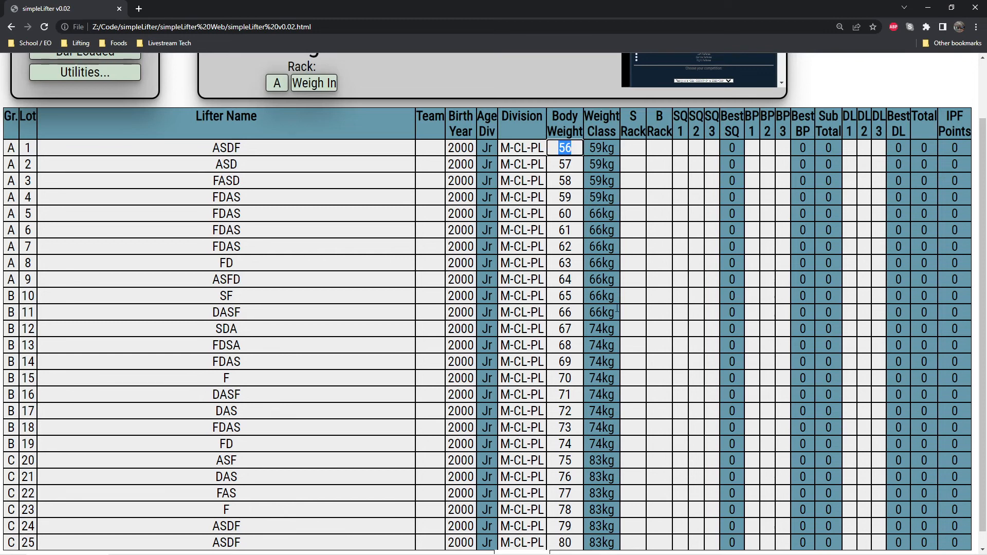
scroll(627, 365, down, 1)
scroll(629, 365, up, 2)
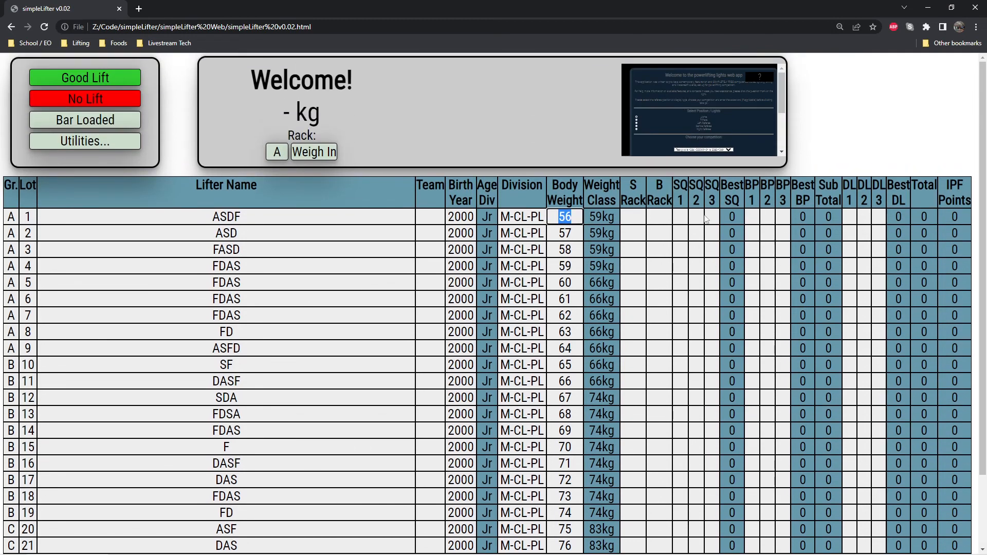
scroll(610, 279, down, 2)
click(521, 533)
double_click(536, 544)
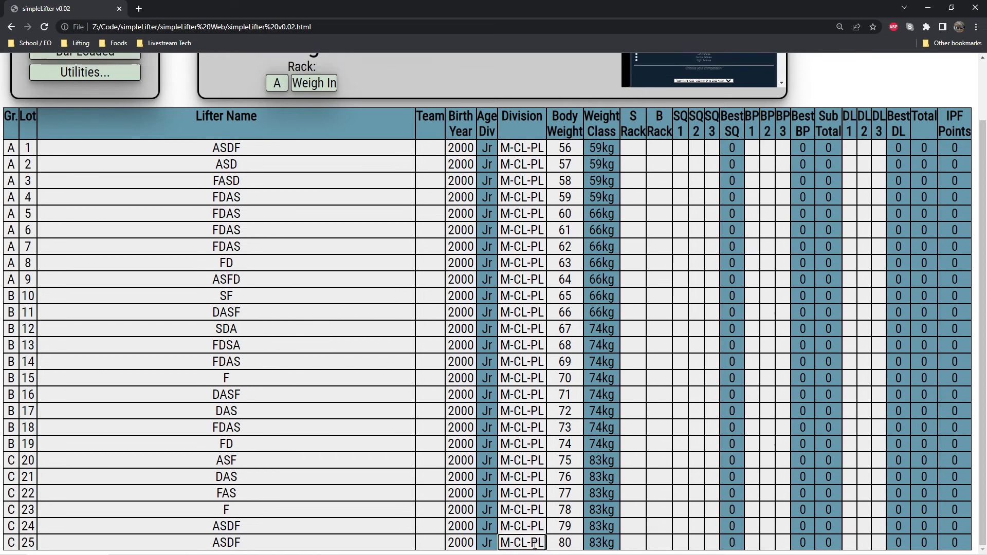
Enter group A's first squat attempts for lots 1 to 9: 100, 105, 110, 120, 100, 150, 170, 180 and 190.
click(682, 148)
text(100)
key(Return)
text(105)
key(Return)
text(110)
key(Return)
text(1)
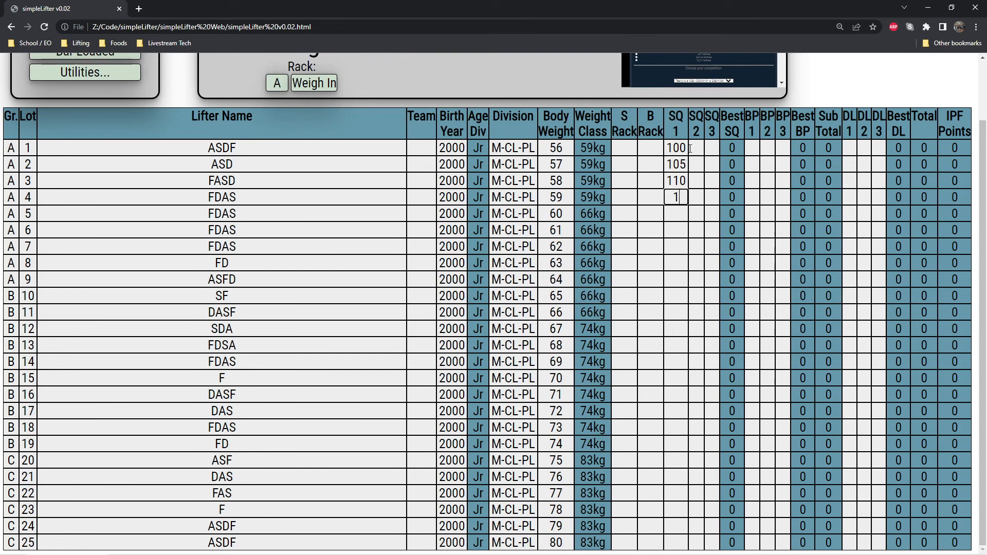
text(20)
key(Return)
text(100)
key(Return)
text(150)
key(Return)
text(170)
key(Return)
text(180)
key(Return)
text(190)
key(Return)
Enter group B's first squat attempts for lots 10 to 19: 150, 140, 130, 120, 150, 140, 130, 132.5, 200 and 210.
text(150)
key(Return)
text(140)
key(Return)
text(130)
key(Return)
text(120)
key(Return)
Enter group C's first squat attempts for lots 20 to 25: 225, 240, 140, 150, 160 and 180.
text(150)
key(Return)
text(0)
key(BackSpace)
text(140)
key(Return)
text(130)
key(Return)
text(132.5)
key(Return)
text(200)
key(Return)
text(210)
key(Return)
text(225)
key(Return)
text(240)
key(Return)
text(140)
key(Return)
text(150)
key(Return)
text(160)
key(Return)
text(180)
key(Return)
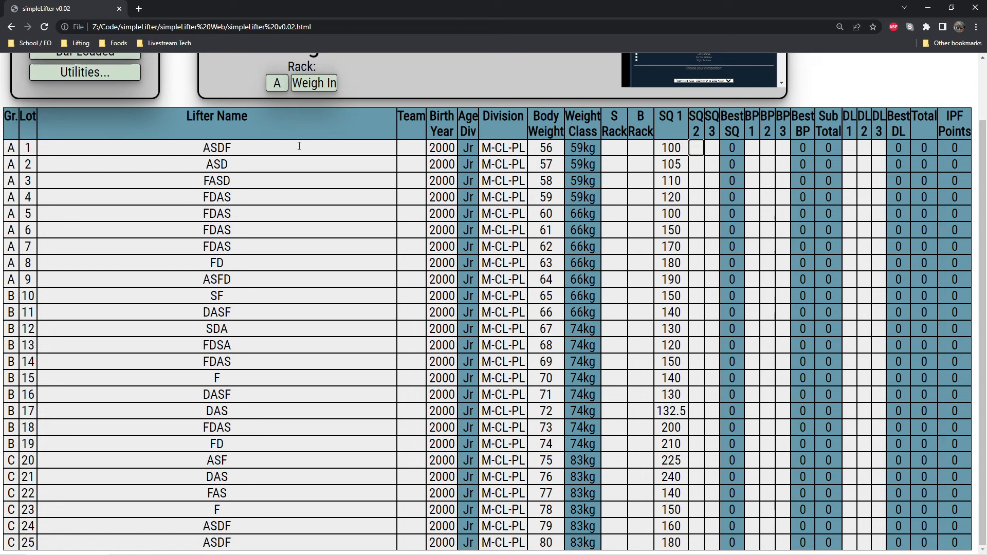
Enter matching second and third squat attempts of 100 for lot 1, 200 for lot 10 and 300 for lot 20.
text(100)
click(713, 148)
text(100)
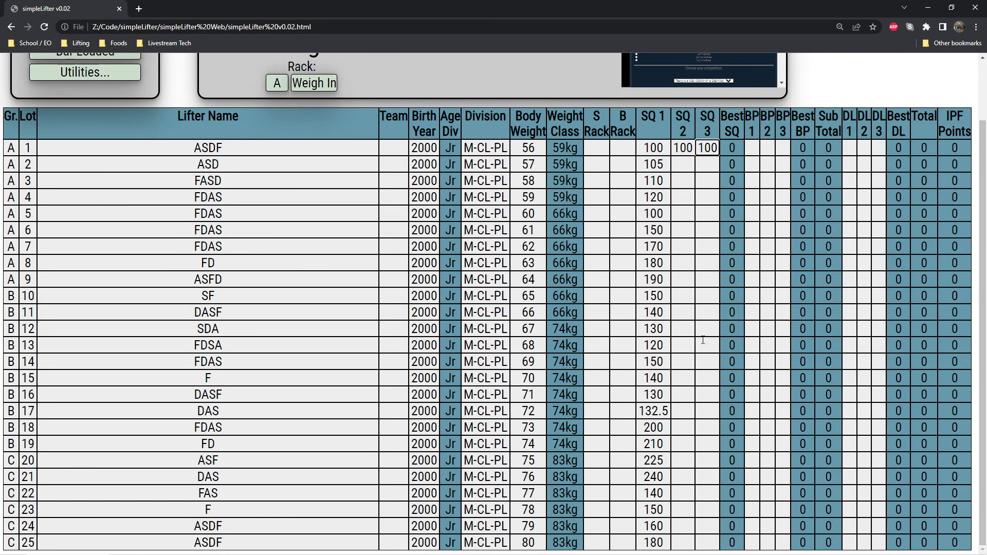
click(677, 294)
text(200)
click(703, 297)
text(200)
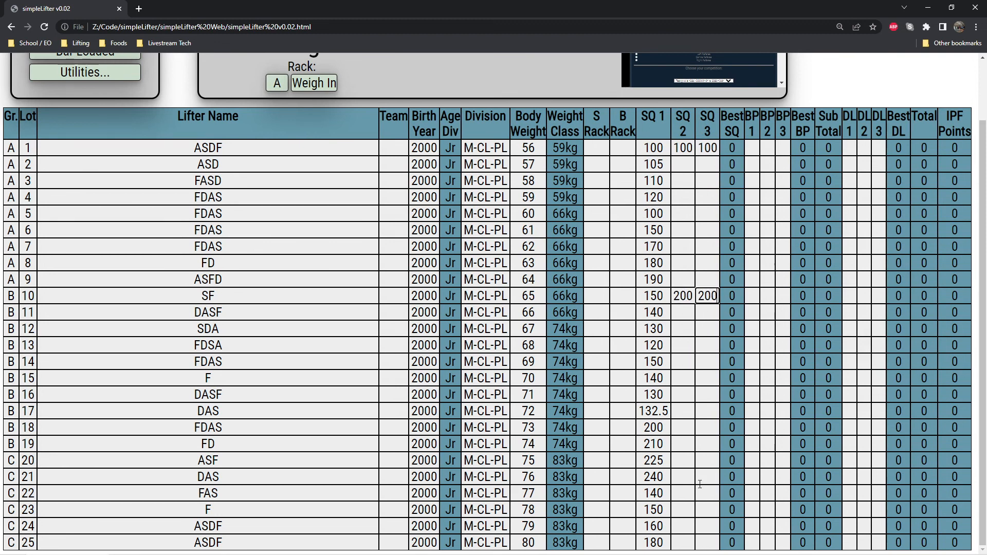
click(680, 457)
text(300)
click(707, 460)
text(300)
click(661, 379)
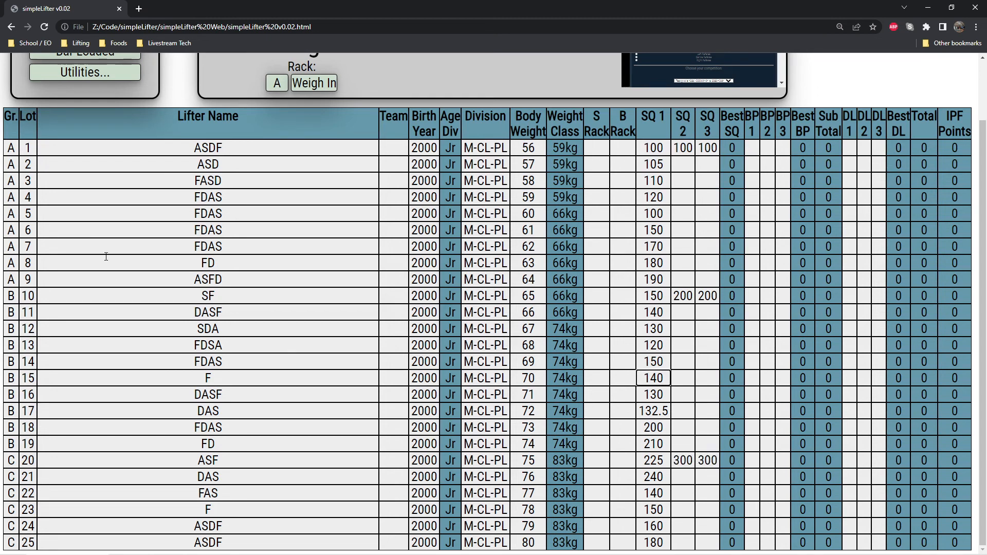
Start the SQ-1 round for group A and record four good lifts in a row.
scroll(106, 257, up, 2)
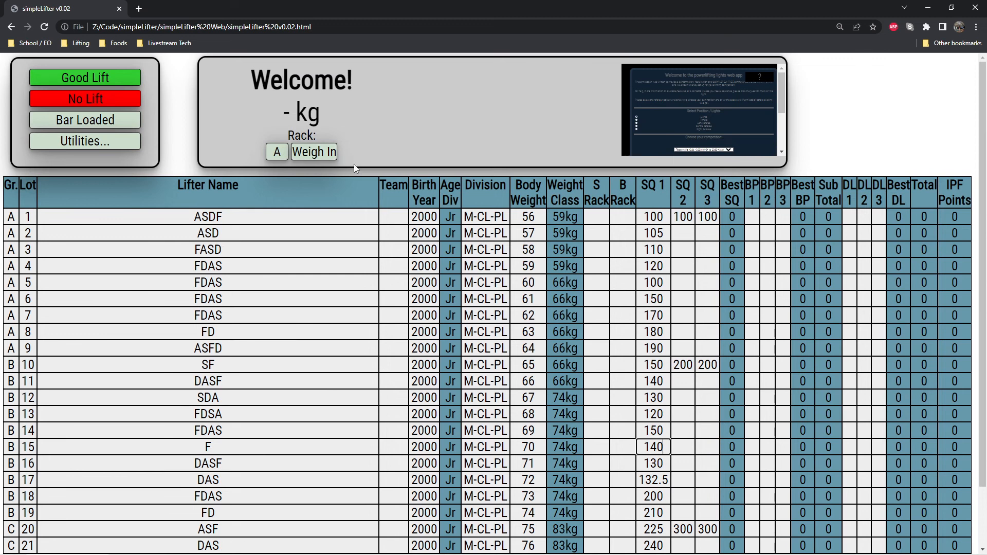
click(312, 157)
click(315, 189)
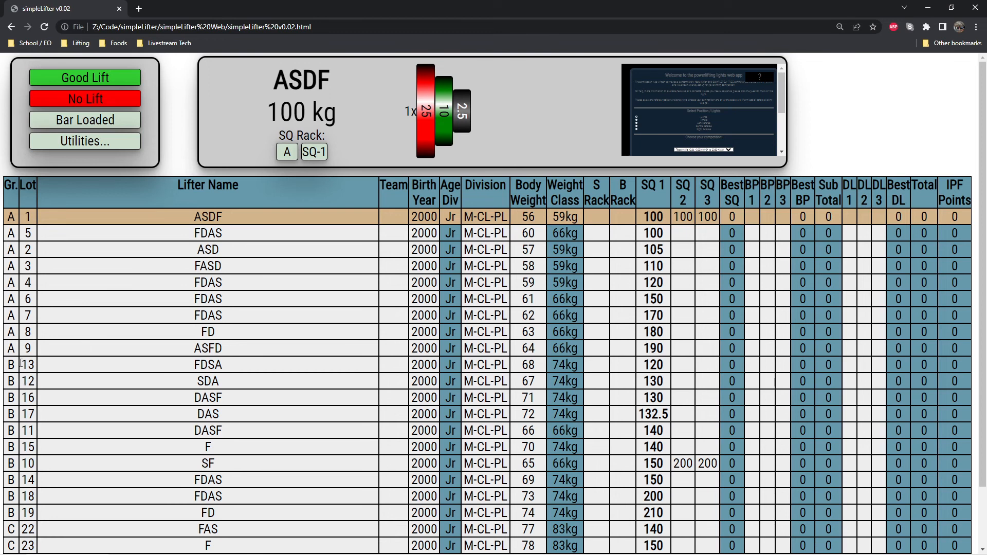
click(96, 77)
click(95, 77)
click(95, 77)
click(95, 76)
click(95, 77)
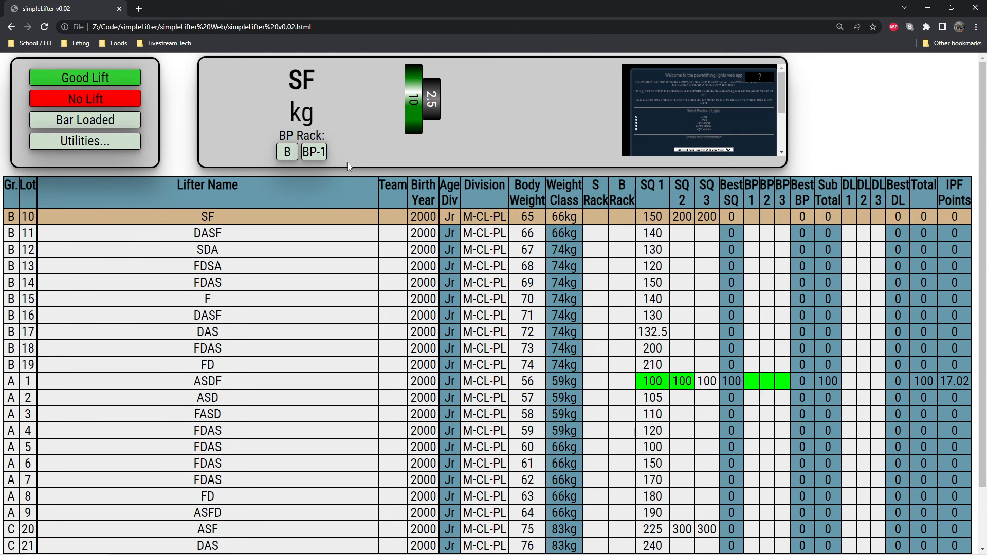
Return the round to SQ-1 and try switching the active group between A, B and C.
click(314, 151)
click(326, 200)
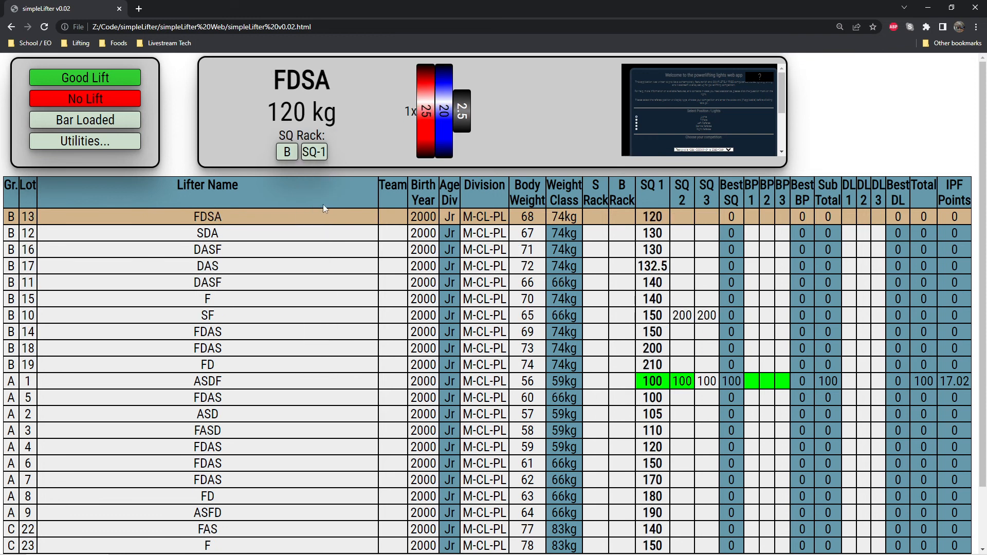
click(287, 152)
click(295, 172)
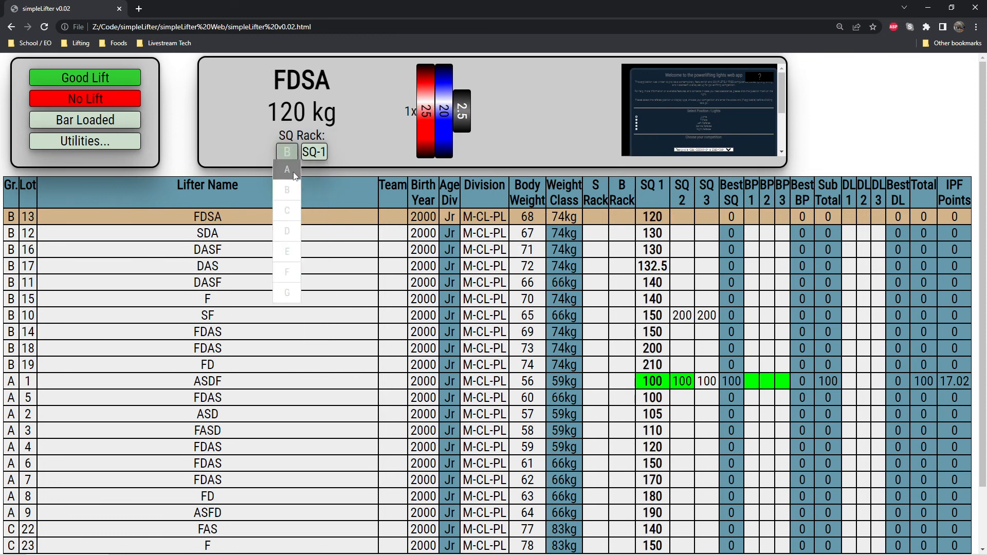
click(287, 152)
click(286, 191)
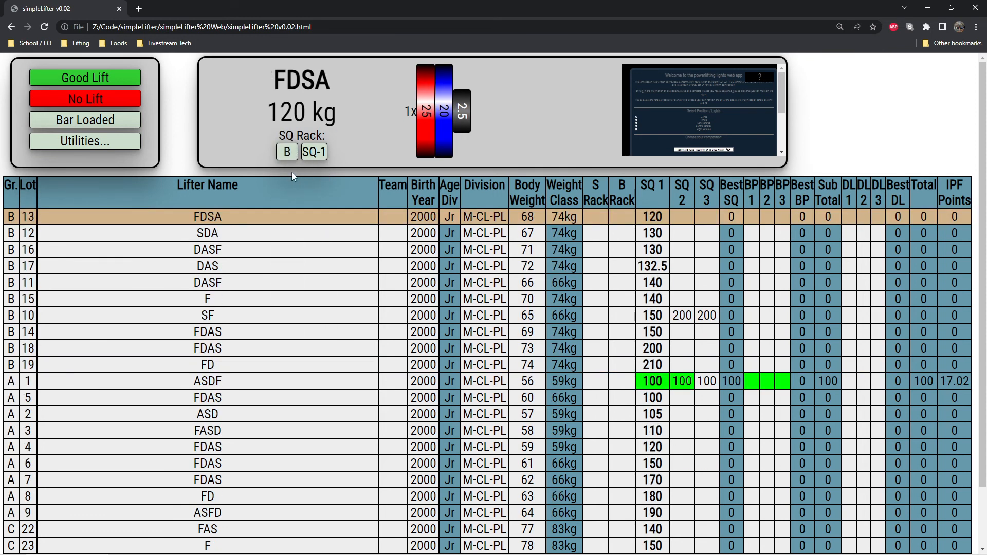
click(286, 151)
click(287, 211)
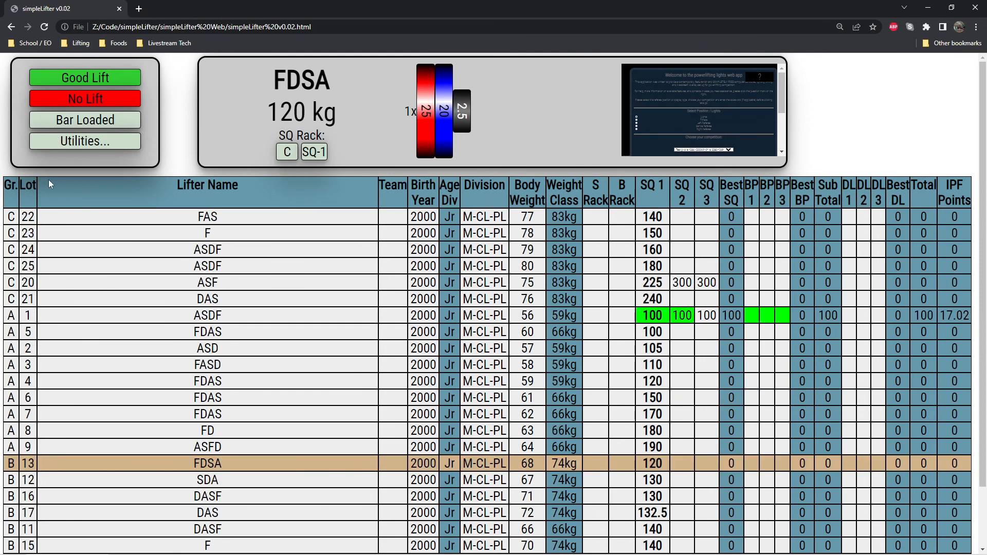
Make lot 22 in group C the current lifter, followed by lots 5, 2 and 1 in group A.
click(86, 212)
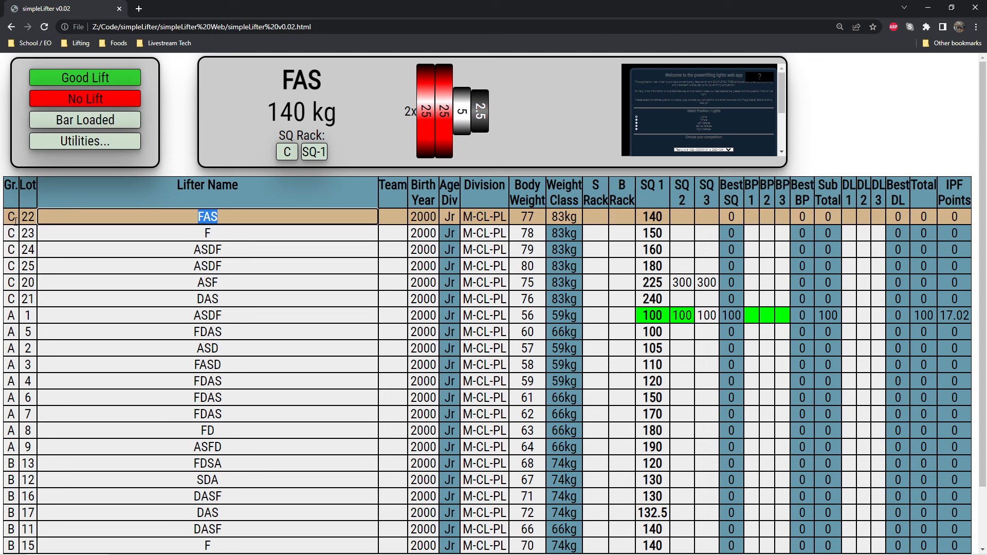
click(265, 263)
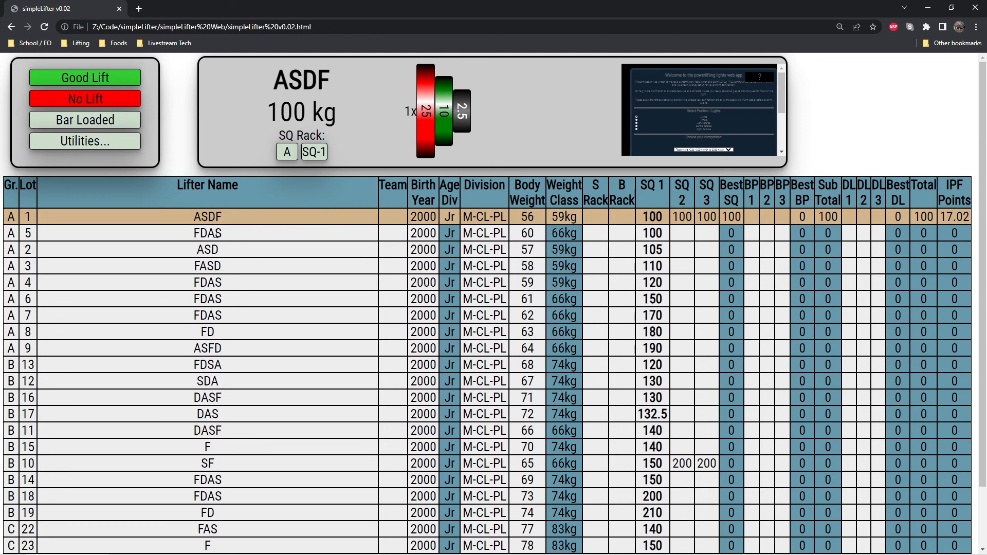
click(164, 238)
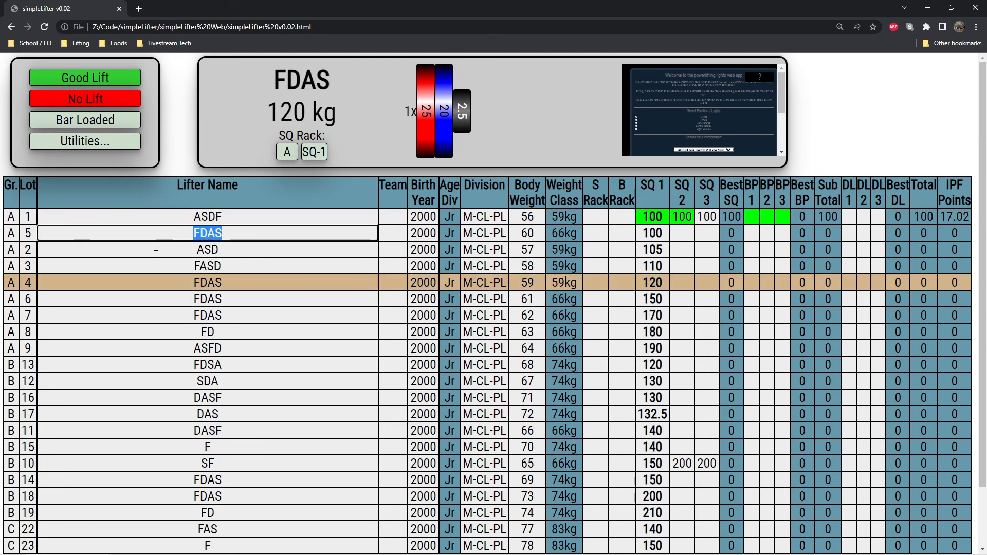
click(219, 252)
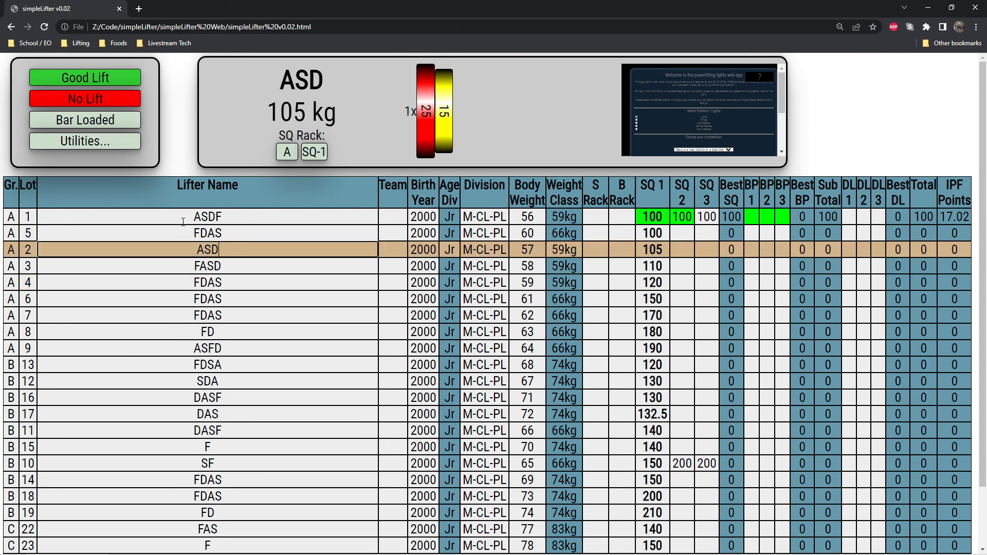
click(226, 217)
Reset the round to Weigh In and restart SQ-1 for group A.
click(287, 152)
click(314, 152)
click(315, 177)
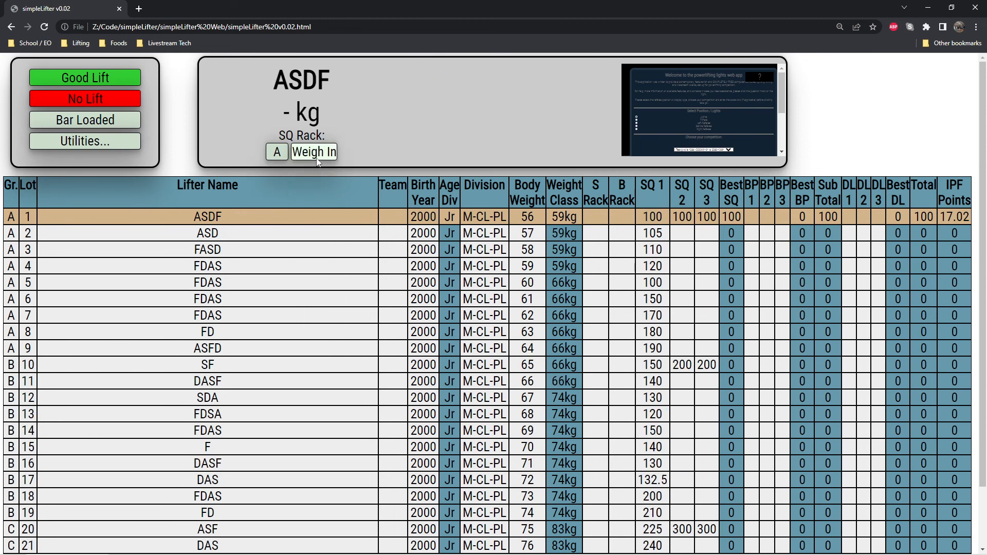
click(314, 154)
click(181, 166)
click(314, 152)
click(326, 189)
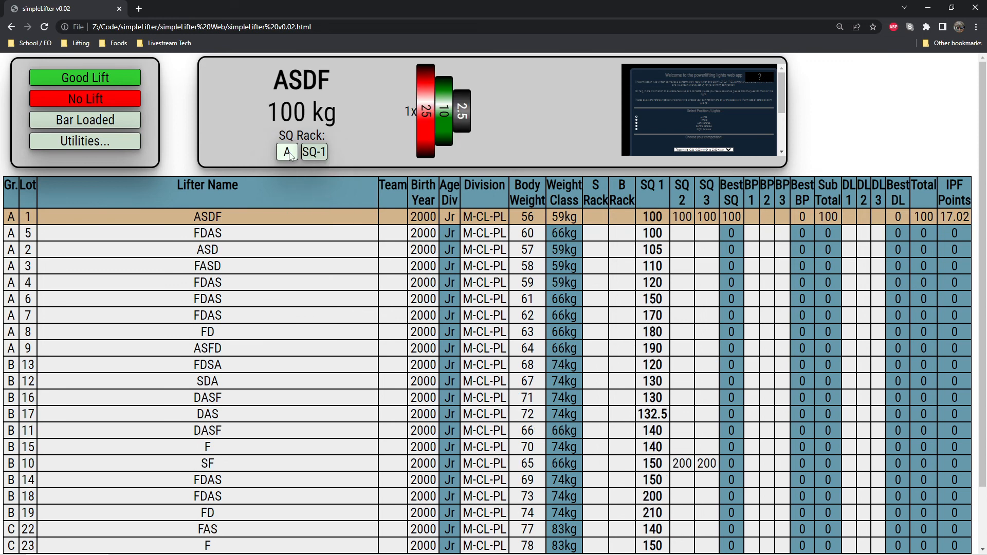
Record good lifts for group A's first squat attempts and for lot 1's second and third squats.
click(99, 80)
click(100, 79)
click(100, 80)
click(100, 79)
click(100, 79)
click(100, 80)
click(100, 79)
click(100, 79)
click(98, 82)
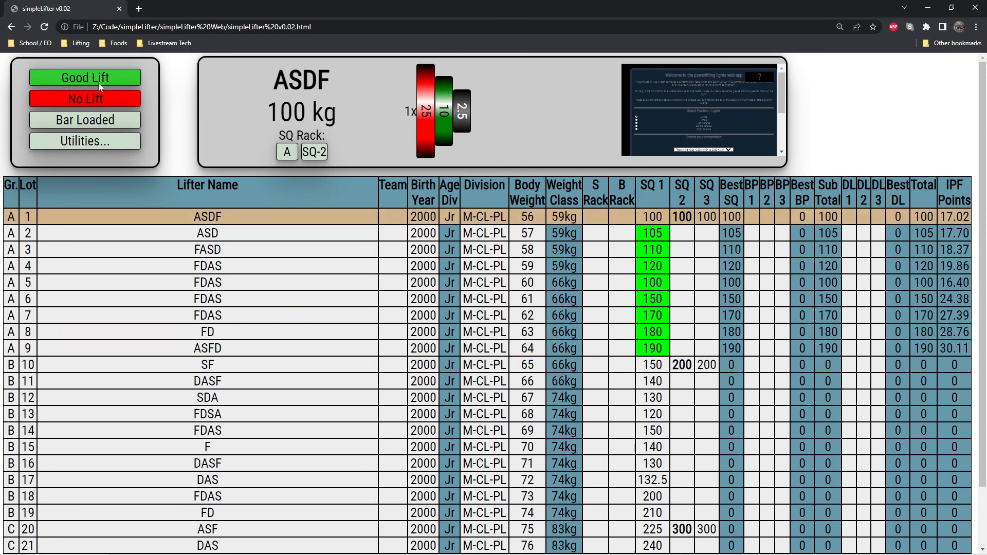
click(98, 83)
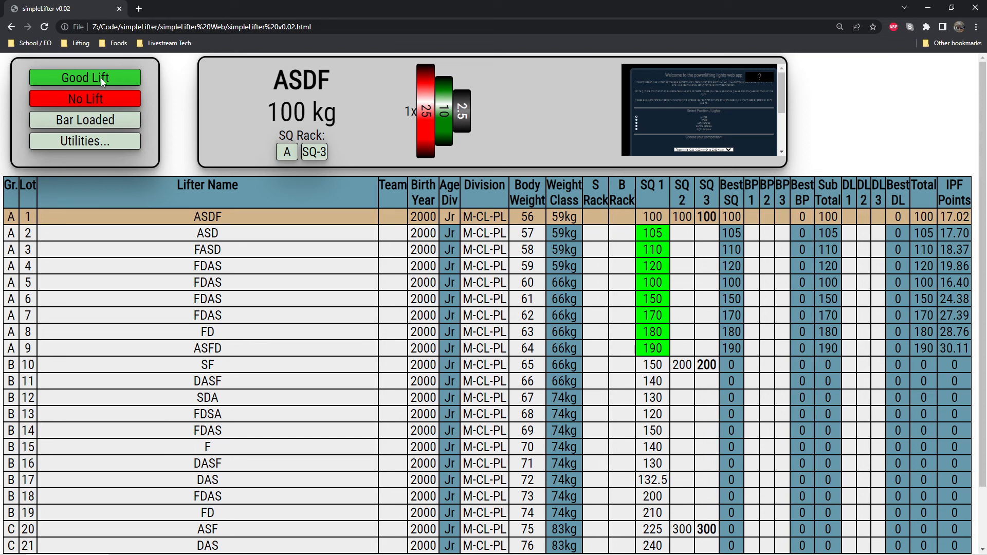
click(101, 78)
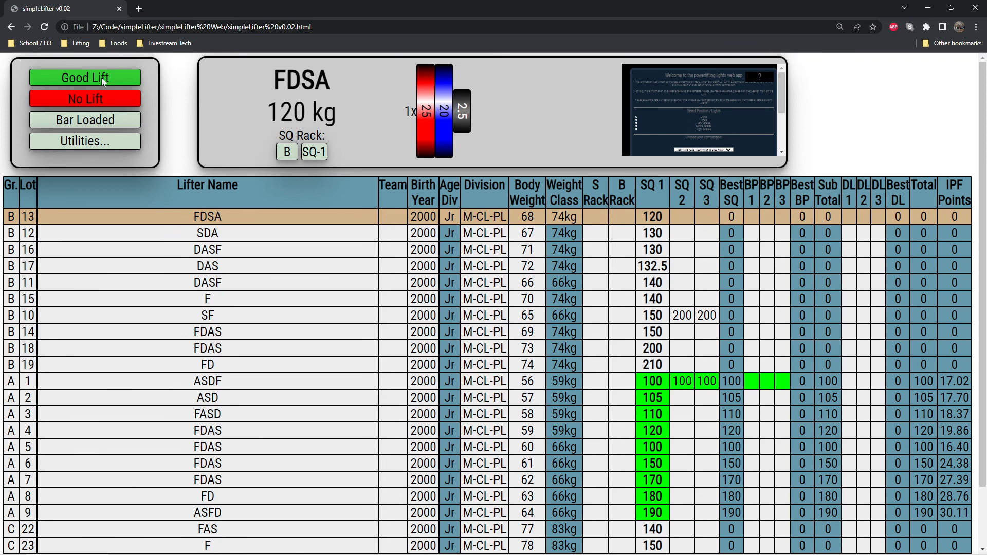
Record good lifts for group B's first squat attempts and for lot 10's second and third squats.
click(103, 78)
click(103, 78)
click(103, 78)
click(103, 78)
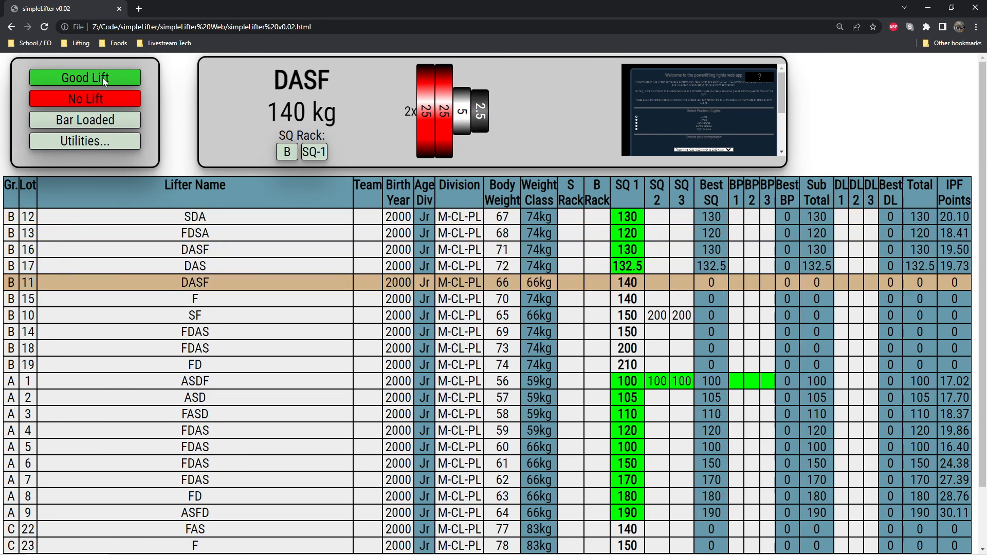
click(103, 79)
click(103, 78)
click(103, 78)
click(103, 78)
click(102, 78)
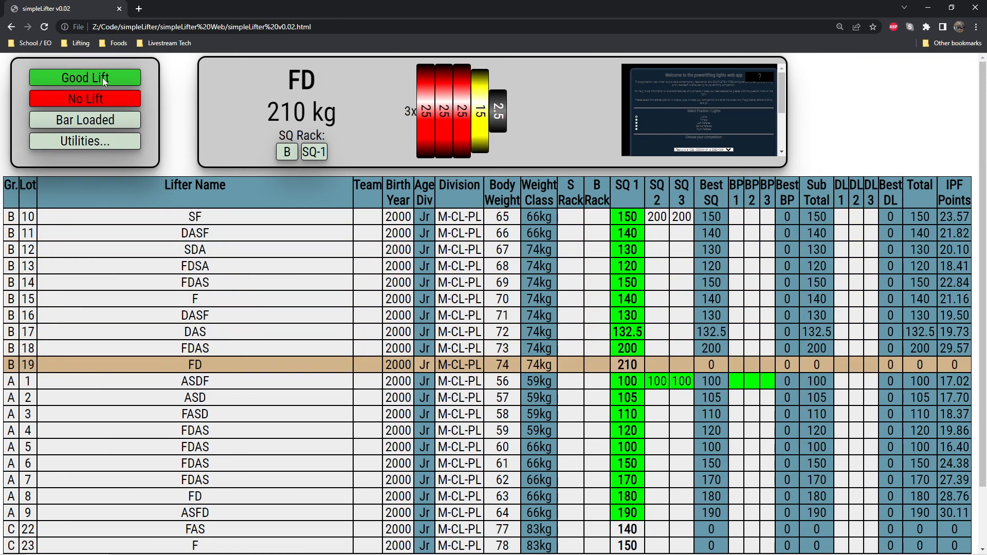
click(103, 78)
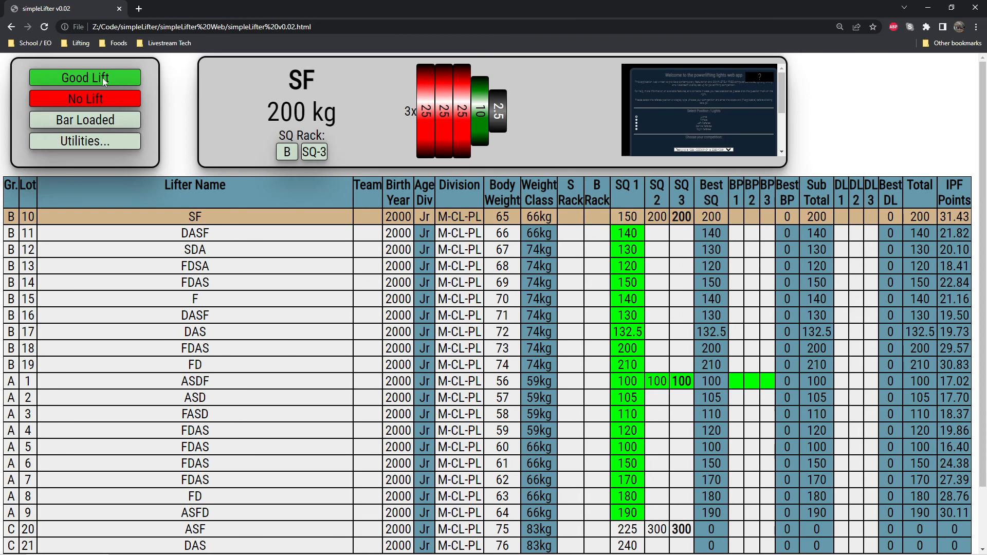
click(101, 78)
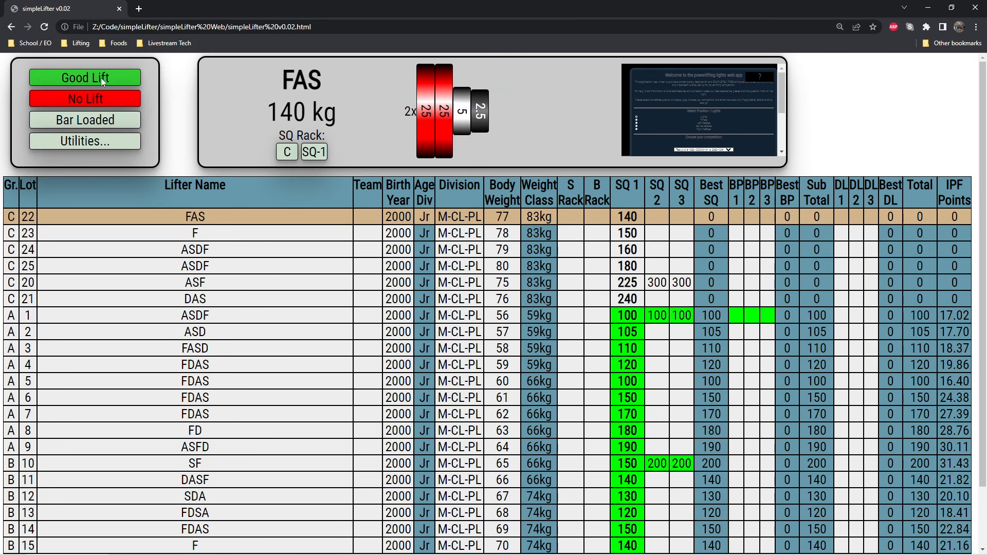
Record no lifts for group C's first squat attempts and for lot 20's second and third squats.
click(98, 100)
click(98, 99)
click(98, 100)
click(98, 98)
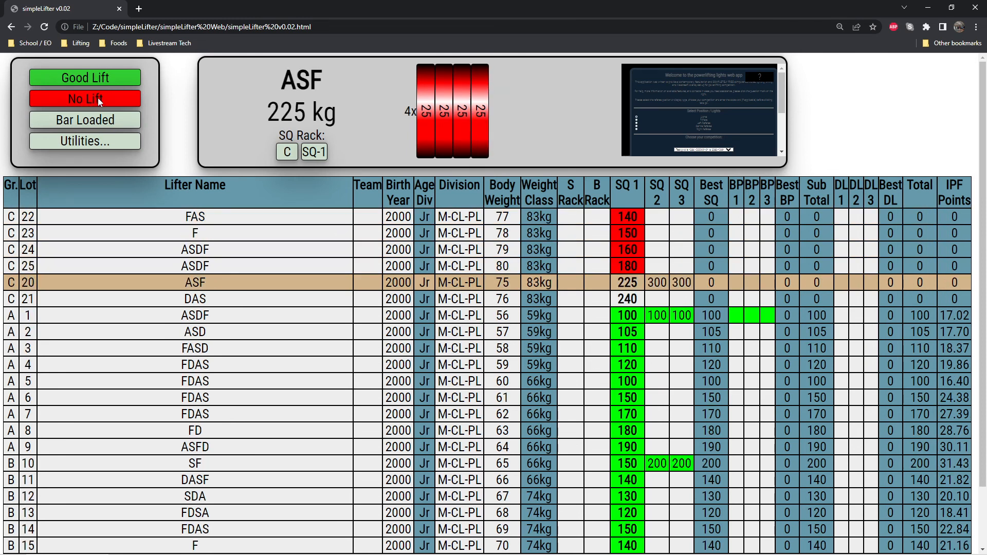
click(97, 98)
click(97, 98)
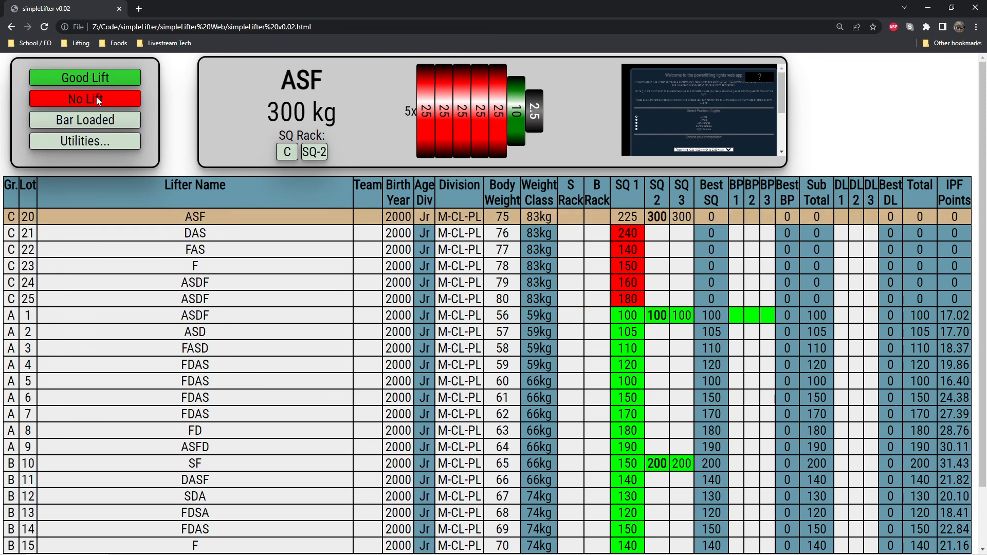
click(97, 98)
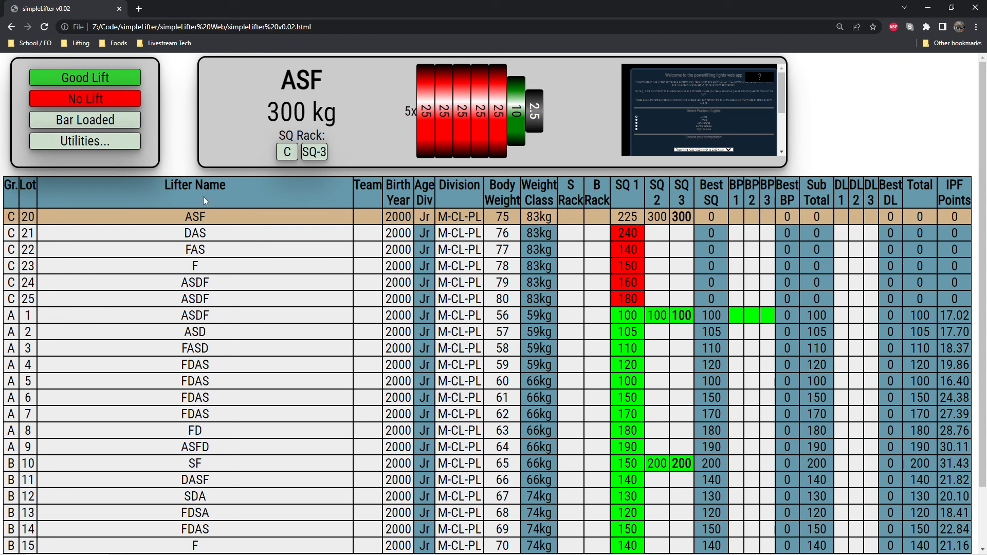
click(119, 100)
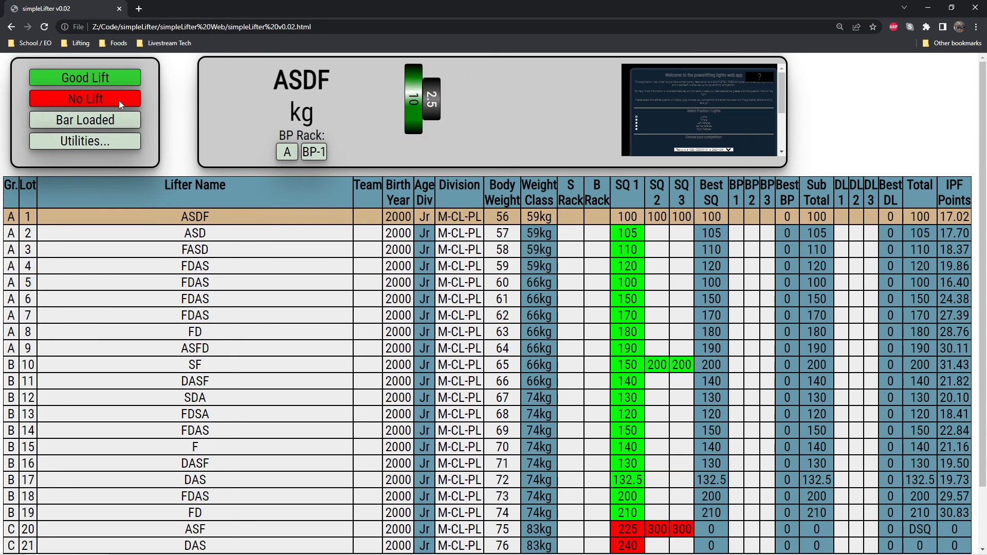
Check the total of lot 20 in group C and the deadlift columns, with the round switched to DL-1.
scroll(733, 435, down, 2)
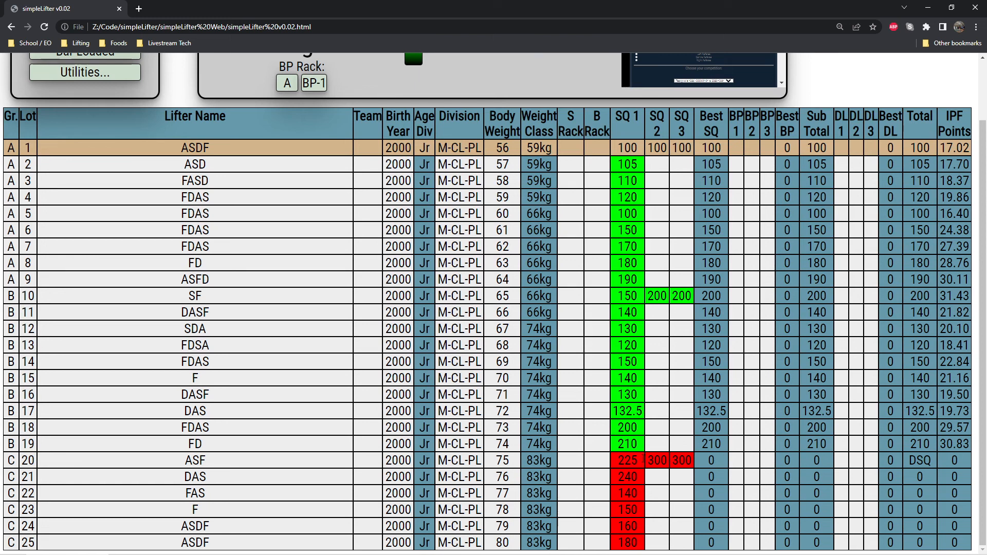
double_click(923, 461)
click(900, 468)
scroll(586, 355, up, 2)
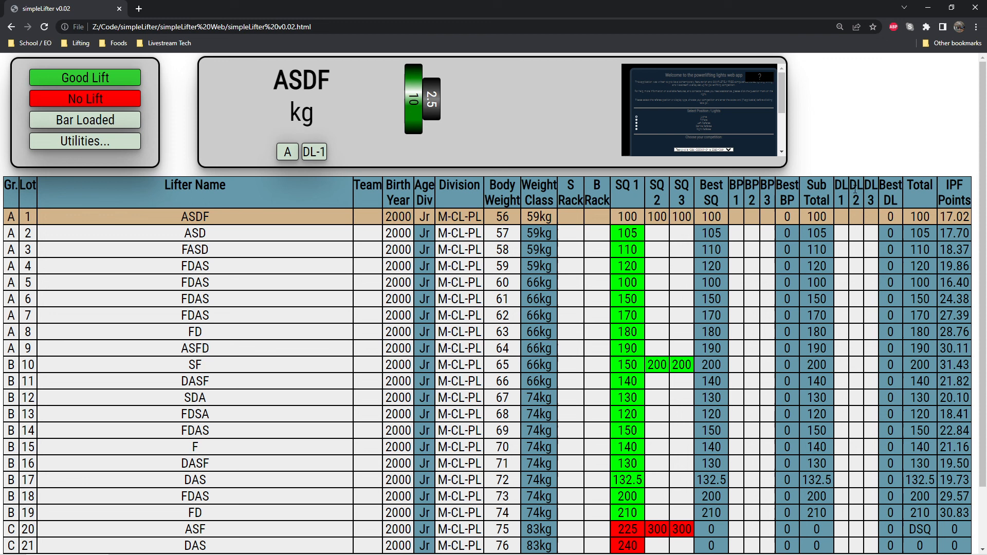
click(873, 191)
click(857, 190)
drag(842, 190, 836, 189)
click(809, 187)
Make lot 4 the current lifter and change lot 5's lifter name to ASDFDASF.
click(224, 270)
click(220, 286)
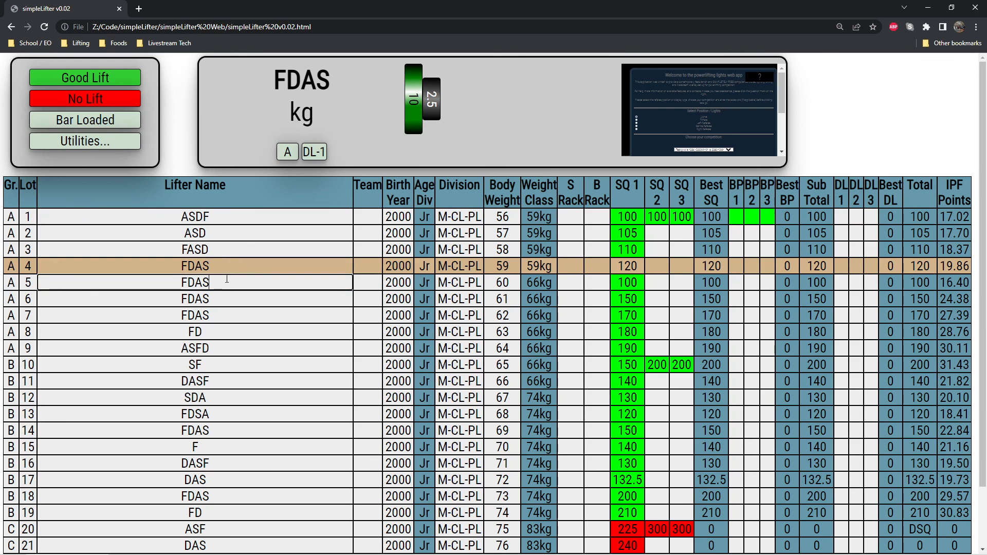
double_click(232, 282)
text(ASDFDASF)
click(264, 251)
Make lots 2, 6 and 5 in group A and lot 10 in group B the current lifter in turn.
right_click(254, 232)
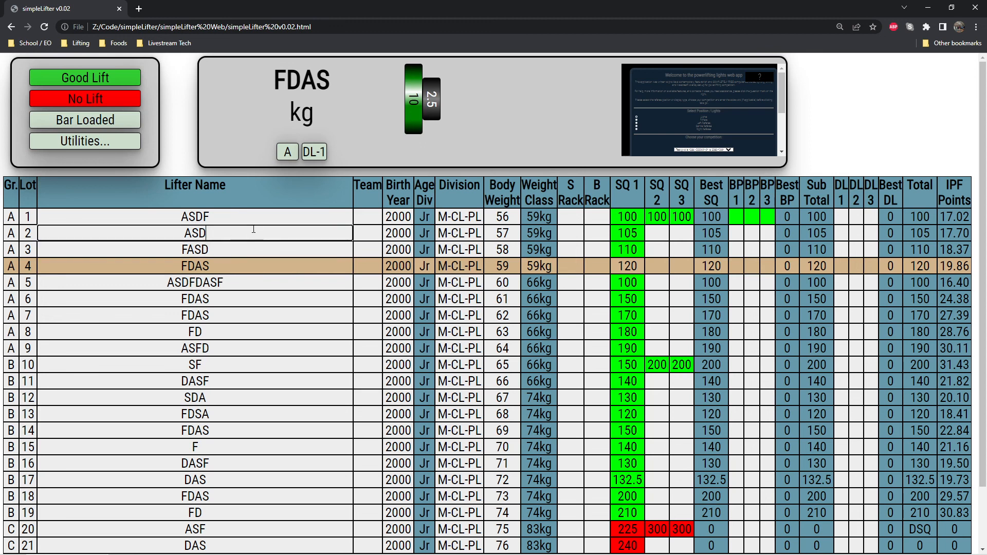
right_click(249, 301)
right_click(258, 282)
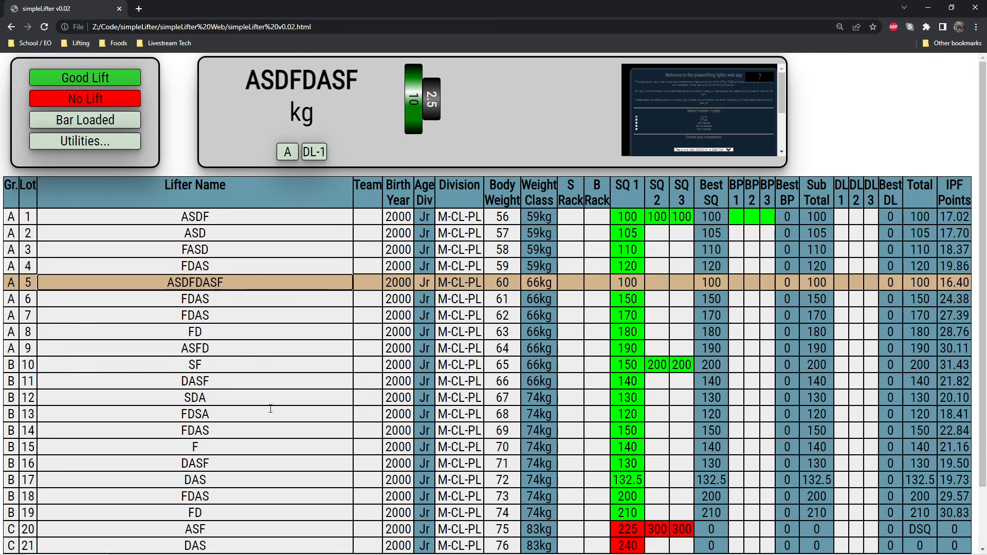
right_click(198, 371)
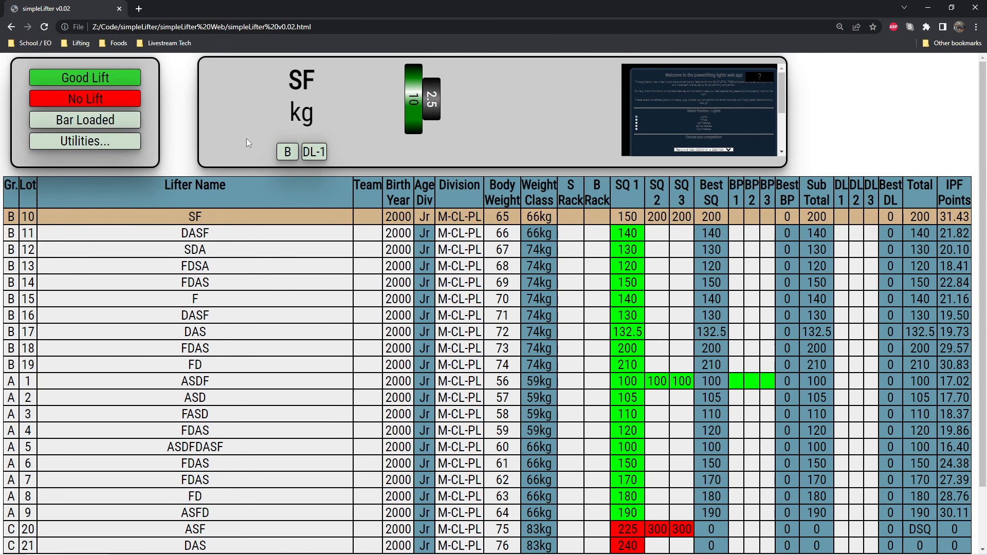
Switch the active group through A, B and C in sequence.
click(288, 153)
click(290, 168)
click(291, 153)
click(288, 190)
click(289, 153)
click(288, 208)
click(288, 151)
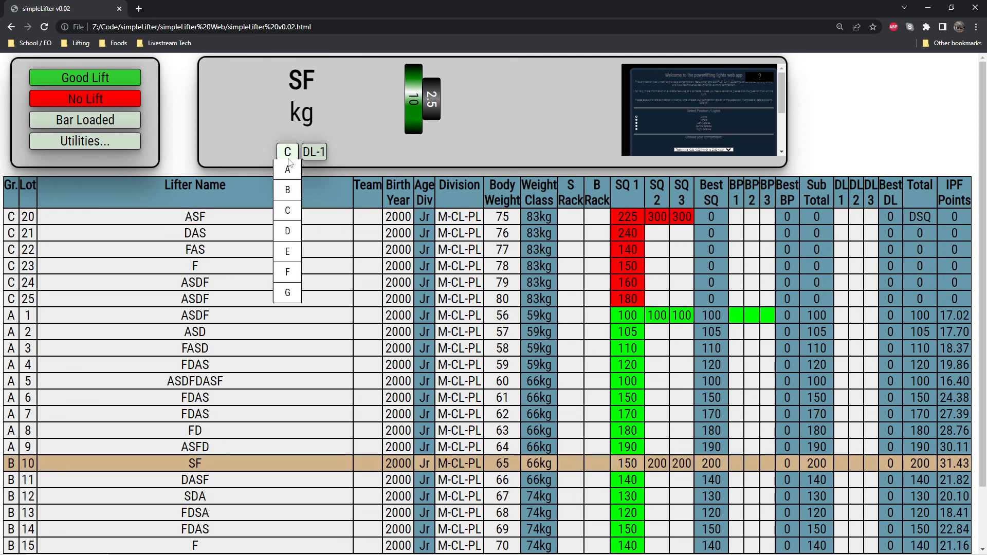
click(184, 165)
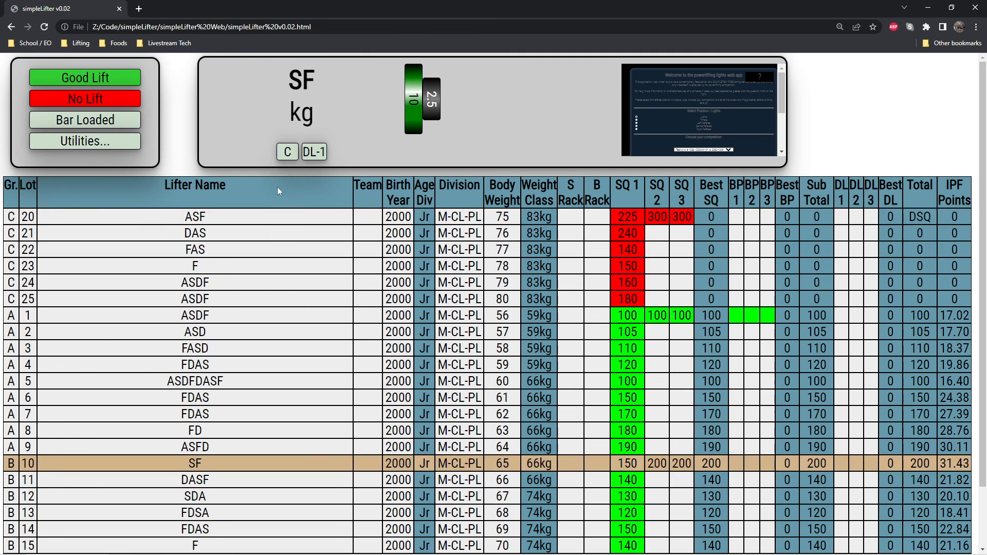
Switch the active group to A and back to C, and set the round to SQ-1.
click(288, 152)
click(288, 169)
click(288, 151)
click(289, 211)
click(314, 151)
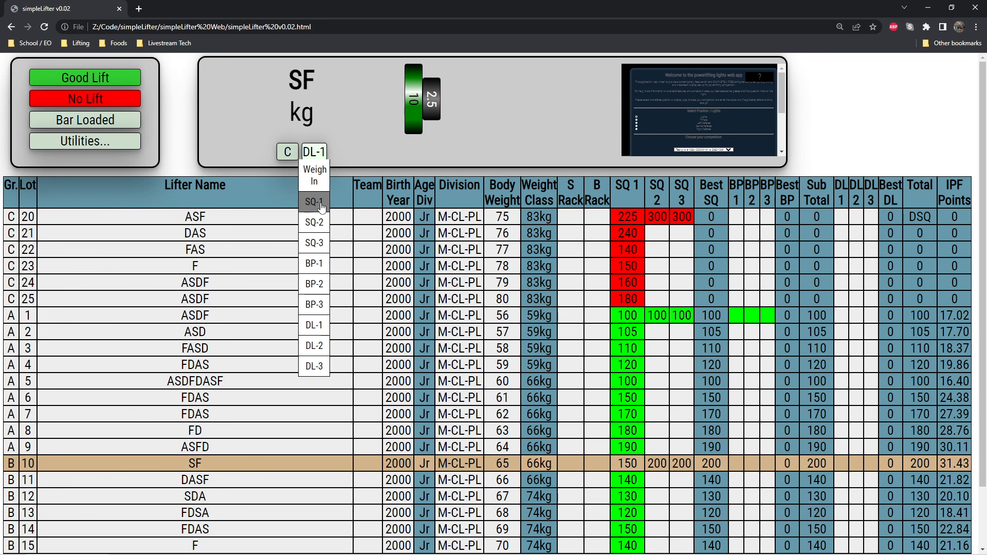
click(322, 206)
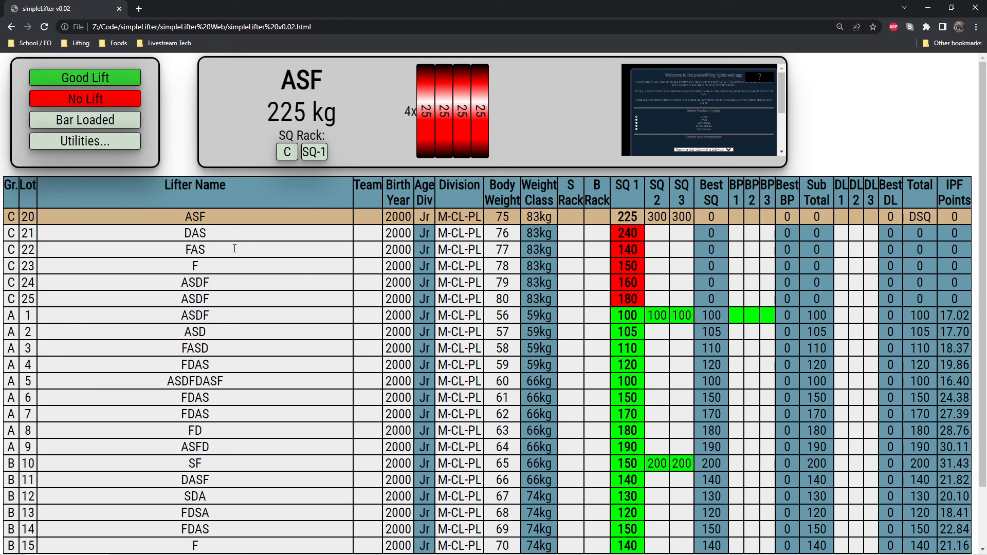
Save the competition.
click(85, 141)
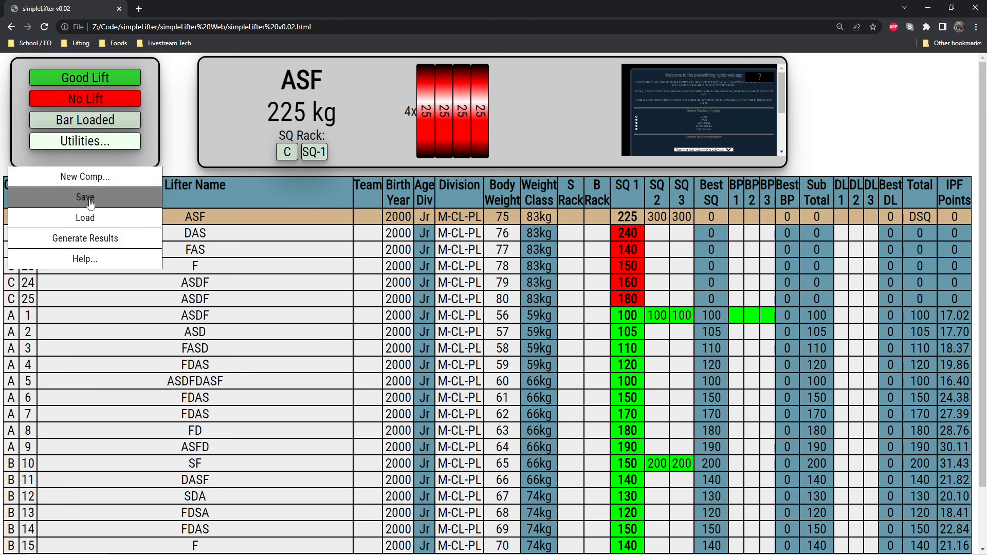
click(92, 195)
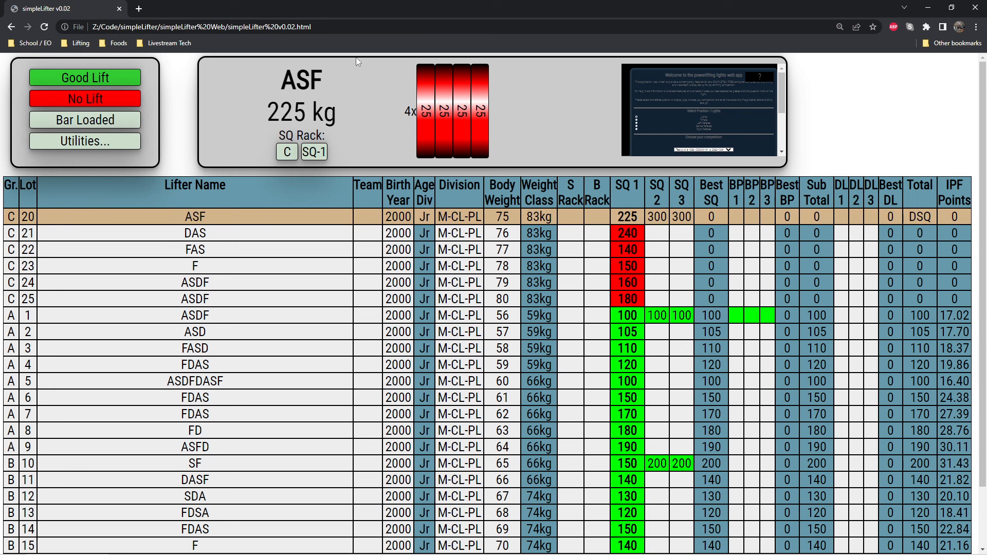